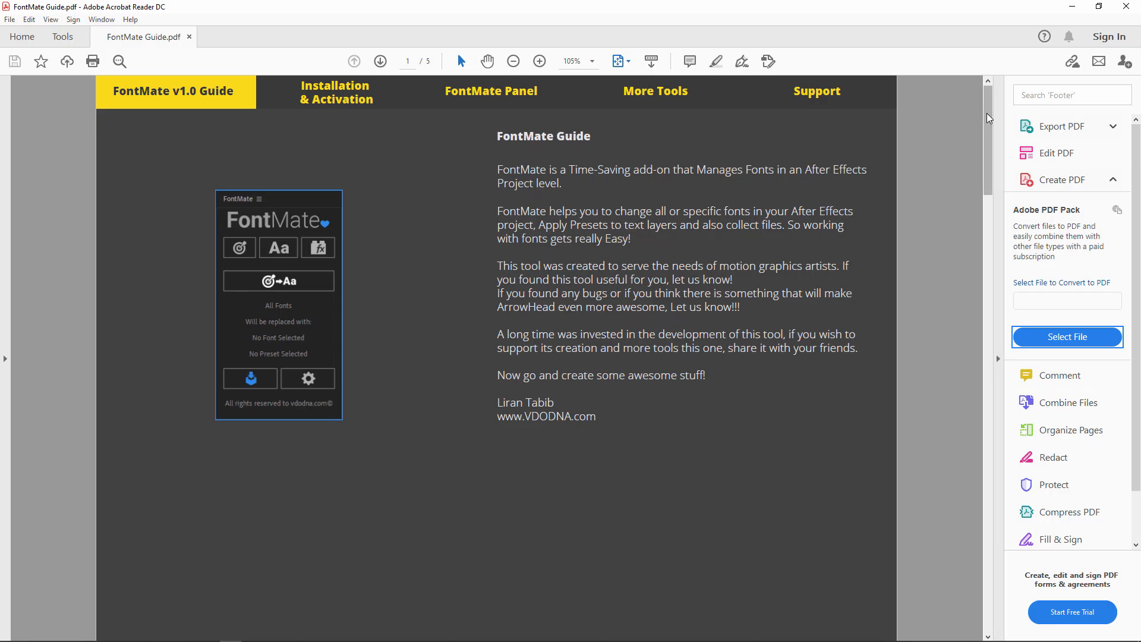
Look through the FontMate guide from the first page to the More Tools page.
{"action": "left_click", "coordinate": [987, 117]}
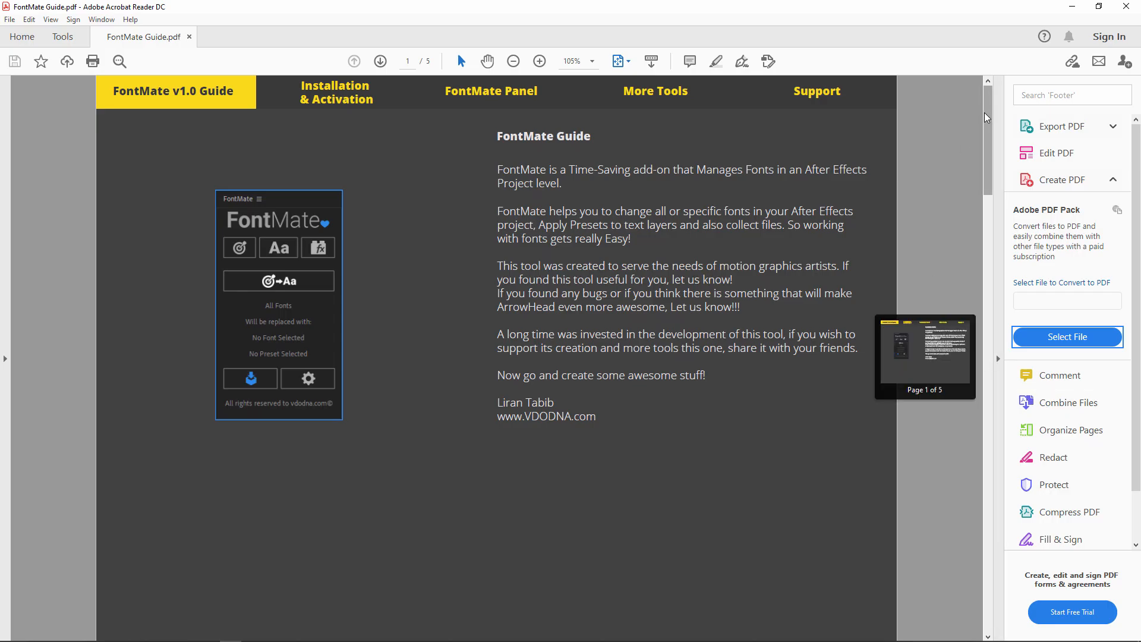
{"action": "left_click_drag", "start_coordinate": [987, 117], "coordinate": [1017, 392]}
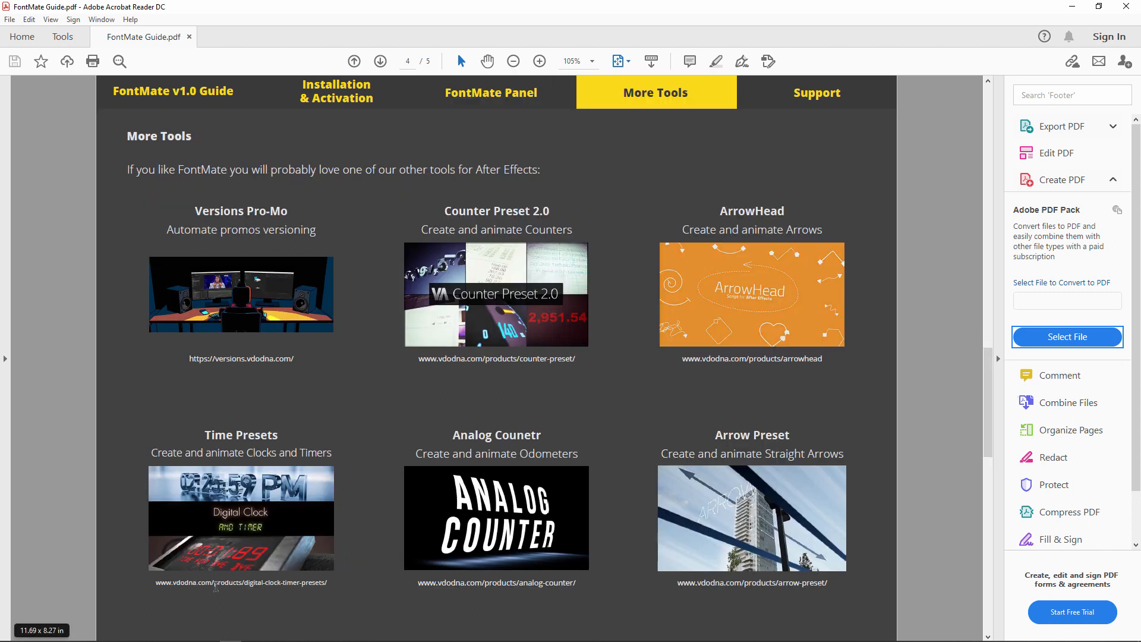
Switch to After Effects, open the GTPromo_FF_1_Black2Gold precomp and inspect the font of the Only One Dream text layer.
{"action": "key", "text": "alt+Tab"}
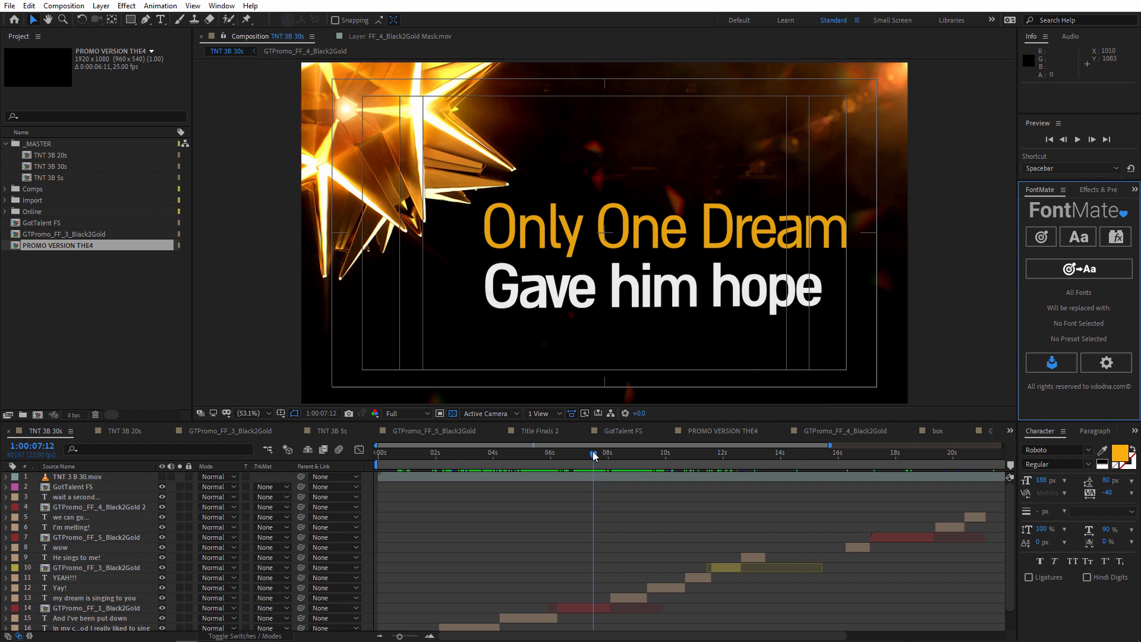
{"action": "mouse_move", "coordinate": [579, 451]}
{"action": "left_mouse_down"}
{"action": "mouse_move", "coordinate": [507, 453]}
{"action": "mouse_move", "coordinate": [577, 456]}
{"action": "left_mouse_up"}
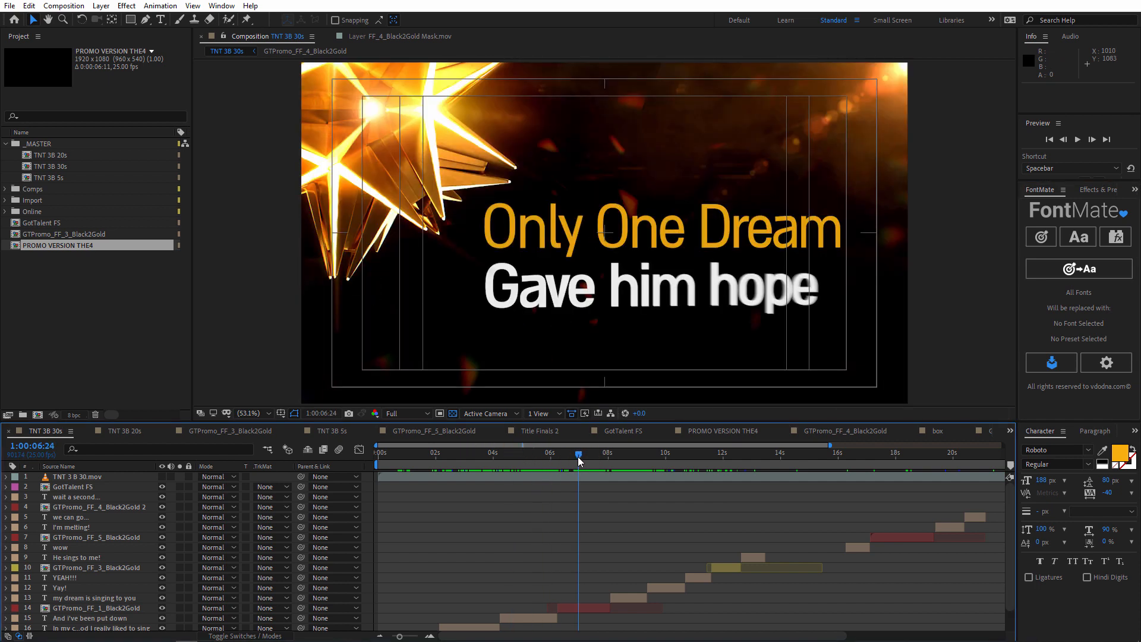
{"action": "double_click", "coordinate": [580, 608]}
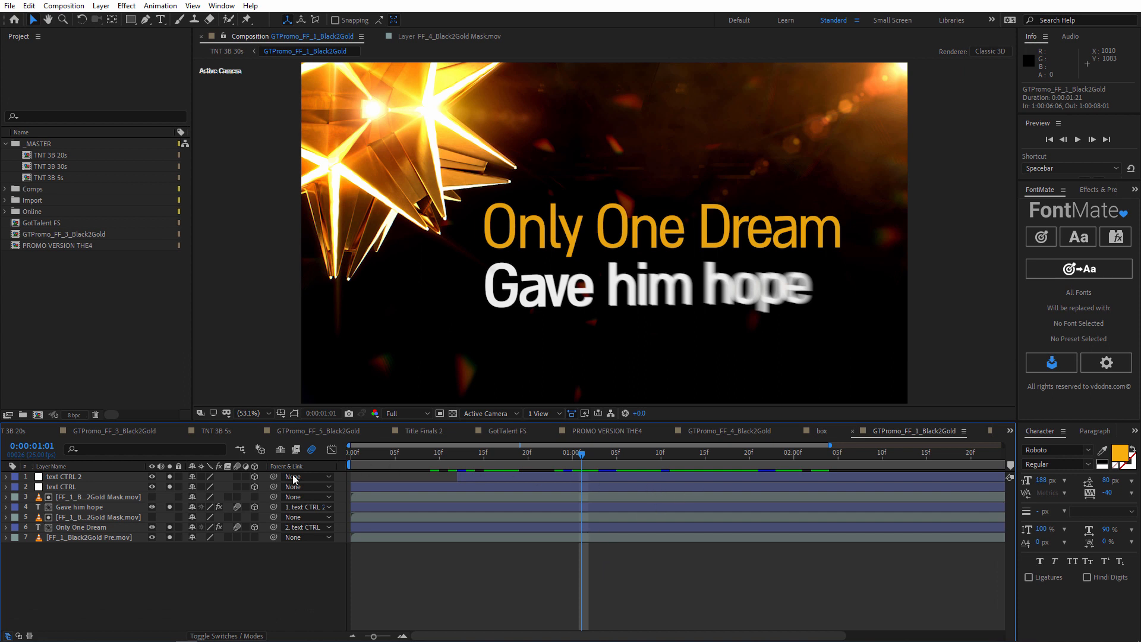
{"action": "left_click", "coordinate": [101, 528]}
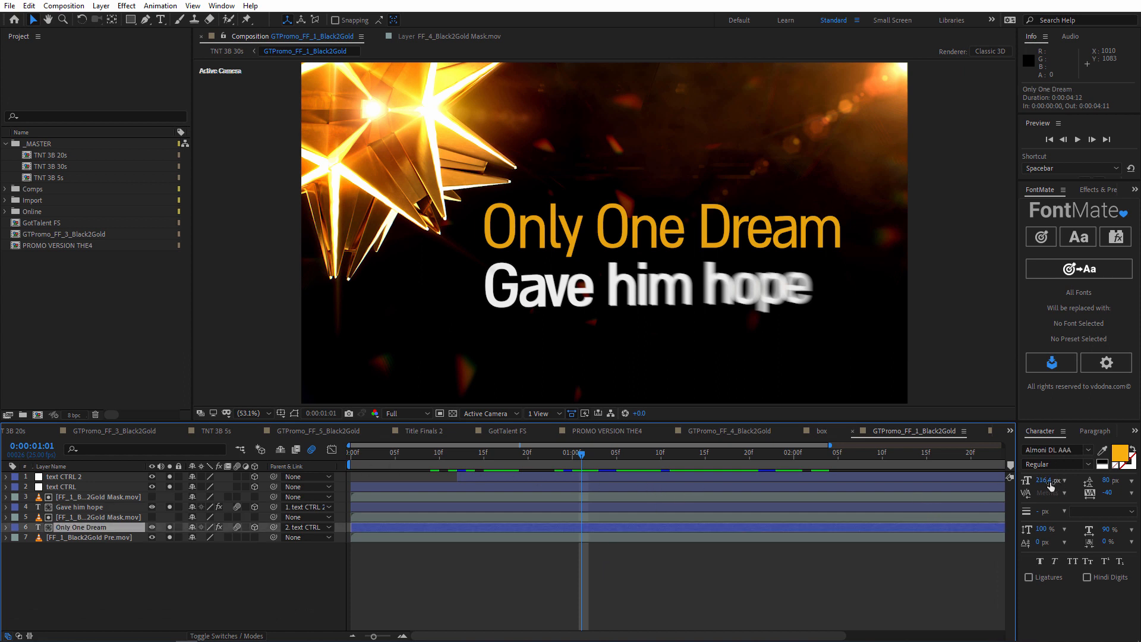
{"action": "left_click", "coordinate": [1052, 450]}
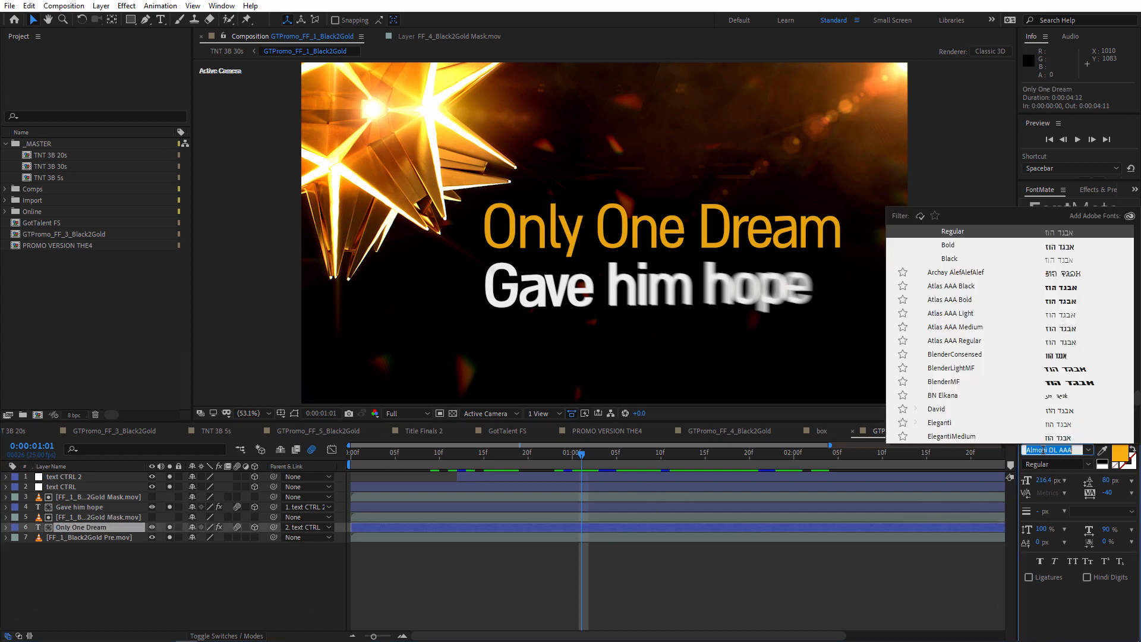
Set the font of the Gave him hope text layer to Roboto Regular.
{"action": "double_click", "coordinate": [79, 507]}
{"action": "left_click", "coordinate": [1061, 455]}
{"action": "type", "text": "robot"}
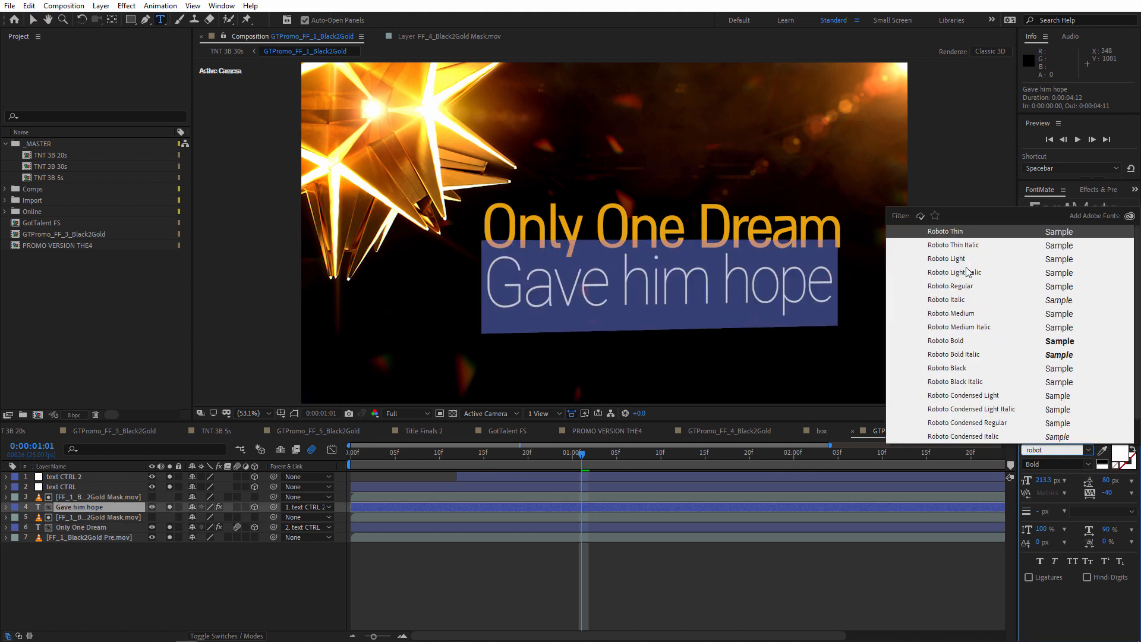
{"action": "left_click", "coordinate": [975, 287]}
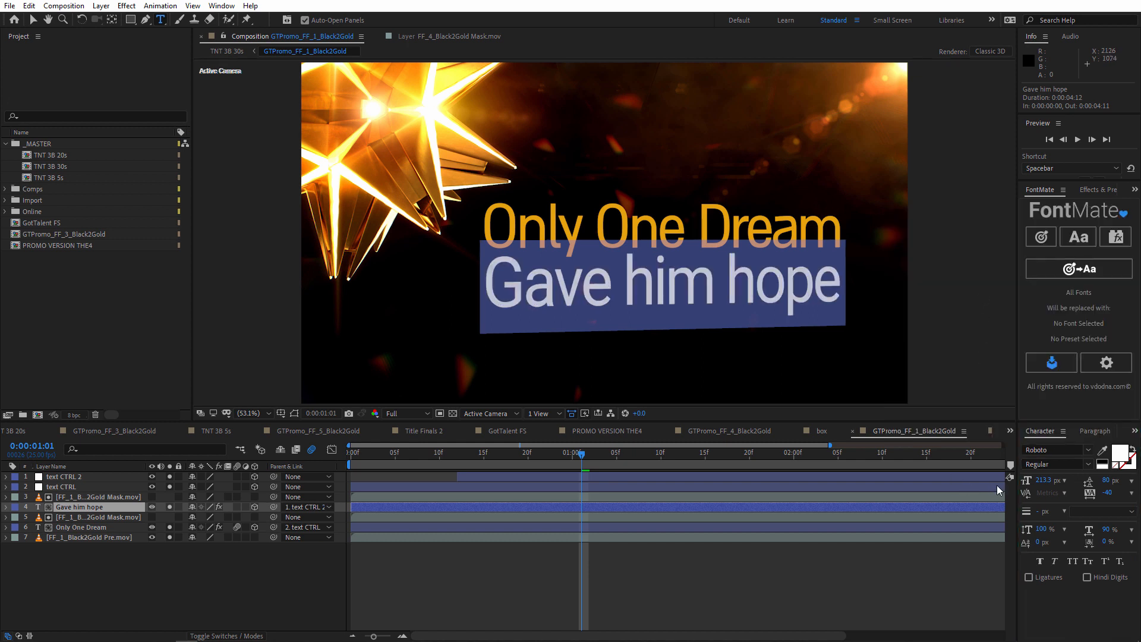
Take Roboto Regular as FontMate's replacement font and replace all fonts in the project with it.
{"action": "left_click", "coordinate": [1079, 237]}
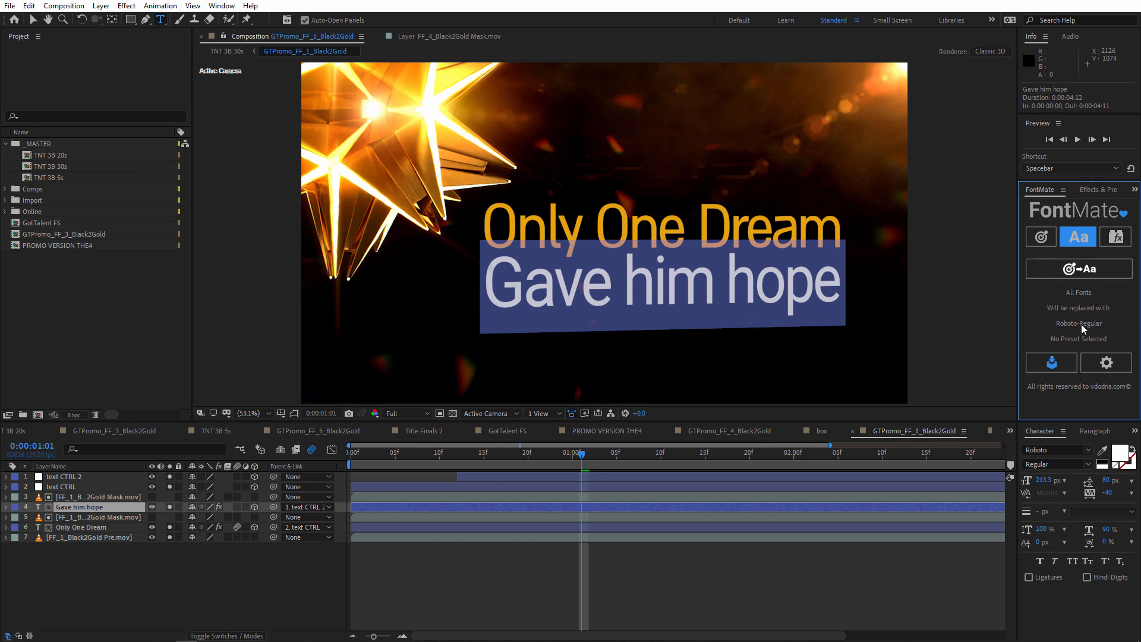
{"action": "left_click", "coordinate": [1091, 271]}
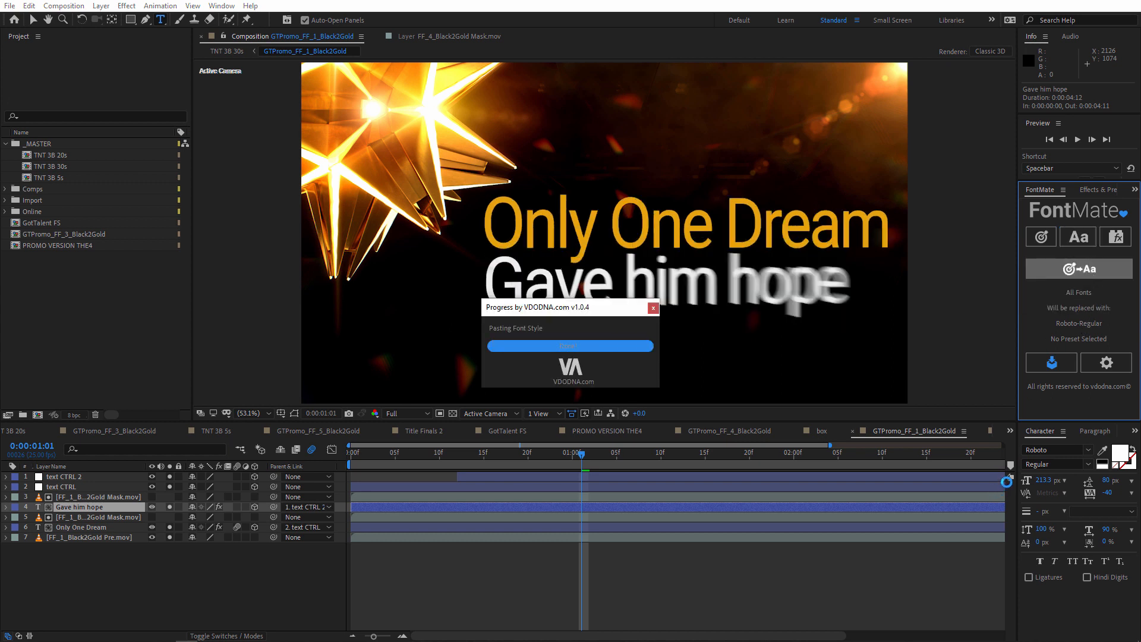
Return to the TNT 3B 30s composition and check the font of the subtitle and the Only One Dream title.
{"action": "left_click", "coordinate": [235, 51]}
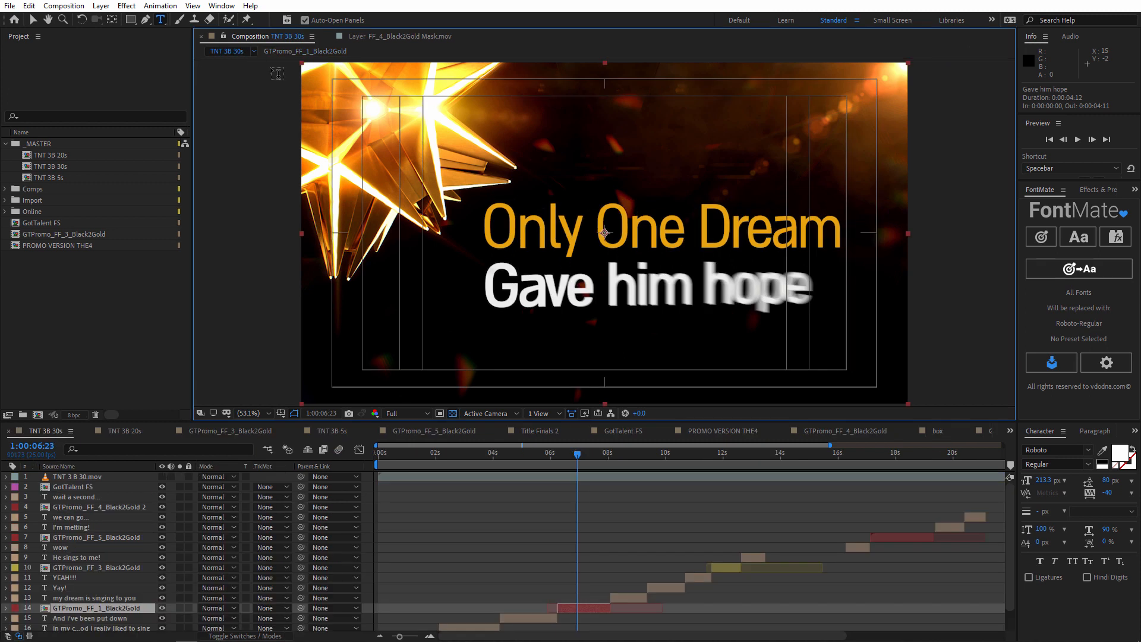
{"action": "left_click", "coordinate": [529, 455]}
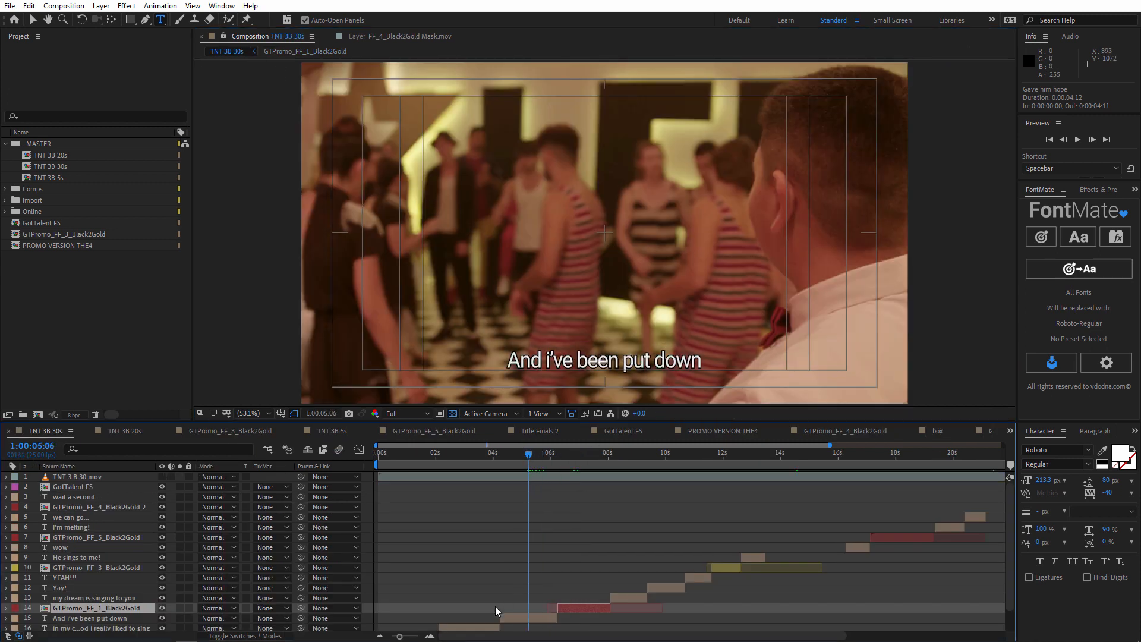
{"action": "left_click", "coordinate": [518, 618]}
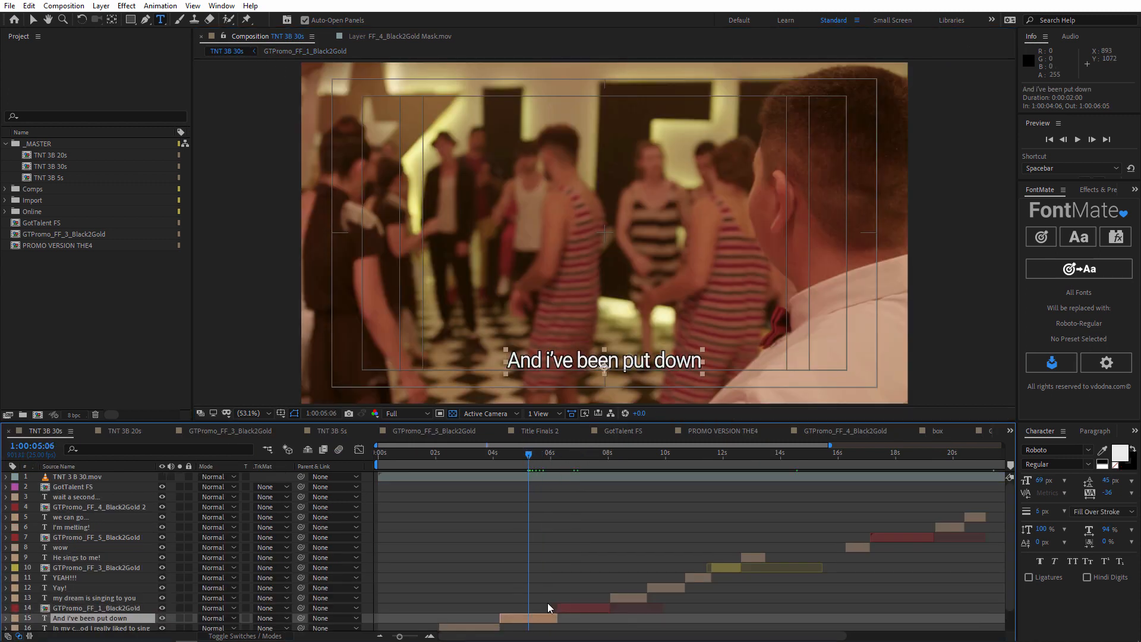
{"action": "left_click", "coordinate": [597, 455]}
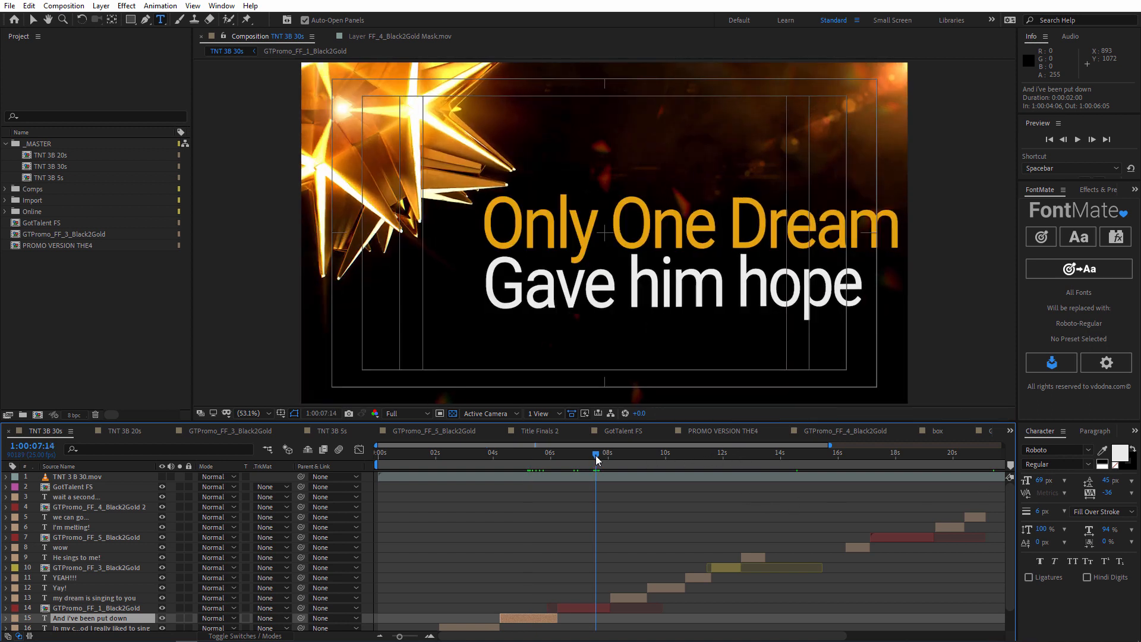
{"action": "left_click", "coordinate": [595, 455]}
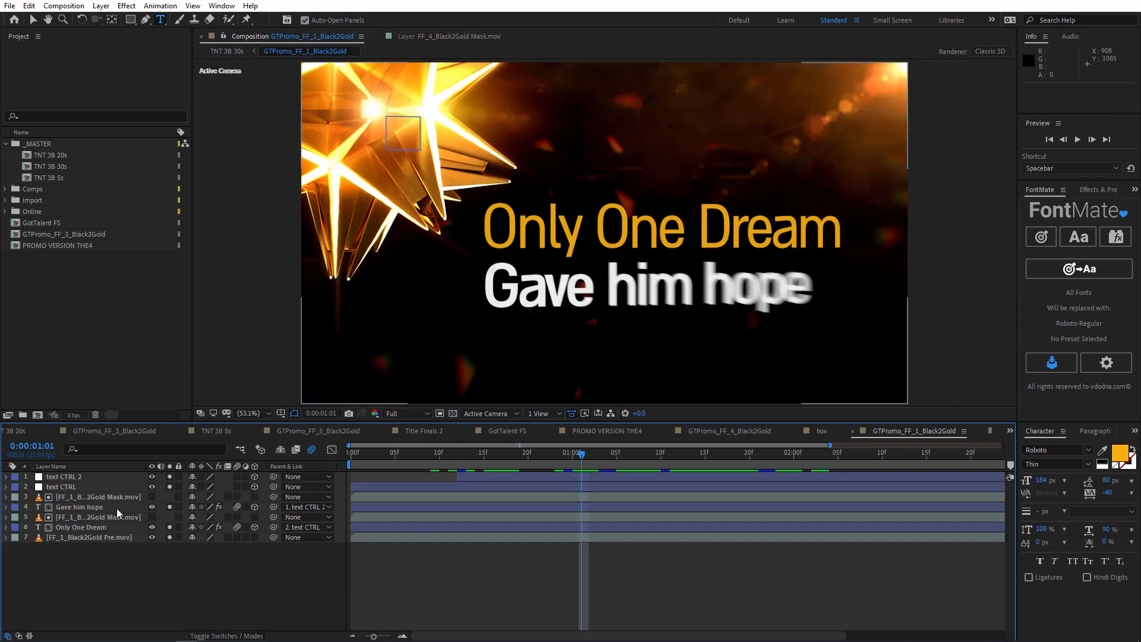
Compare the fonts of the Gave him hope and Only One Dream layers, and view both title scenes in TNT 3B 30s.
{"action": "left_click", "coordinate": [132, 508]}
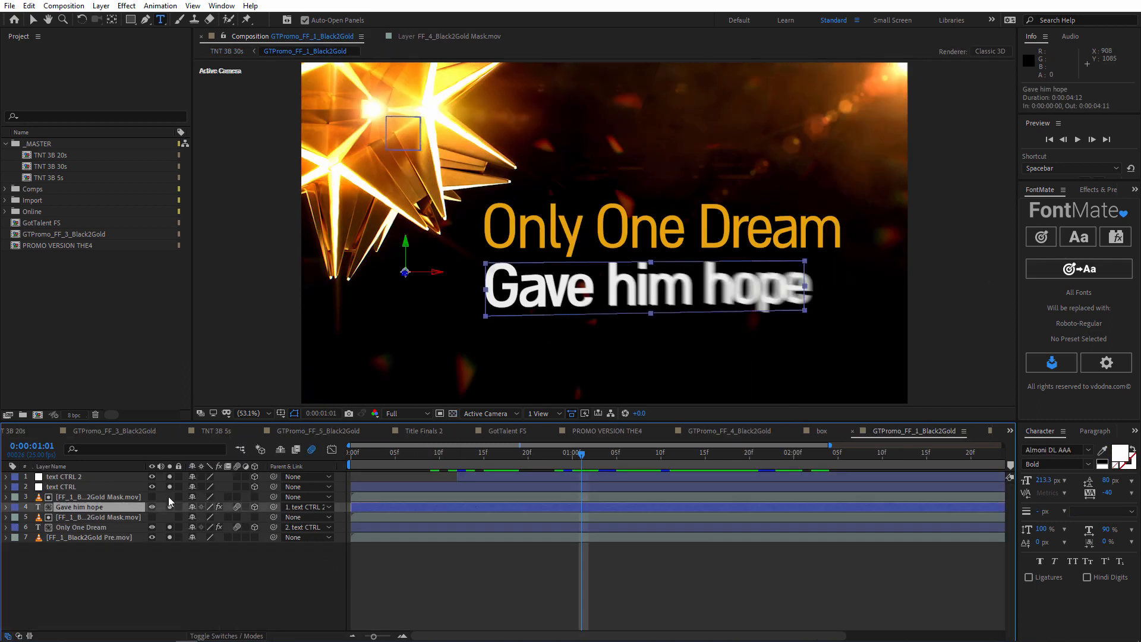
{"action": "left_click", "coordinate": [111, 527]}
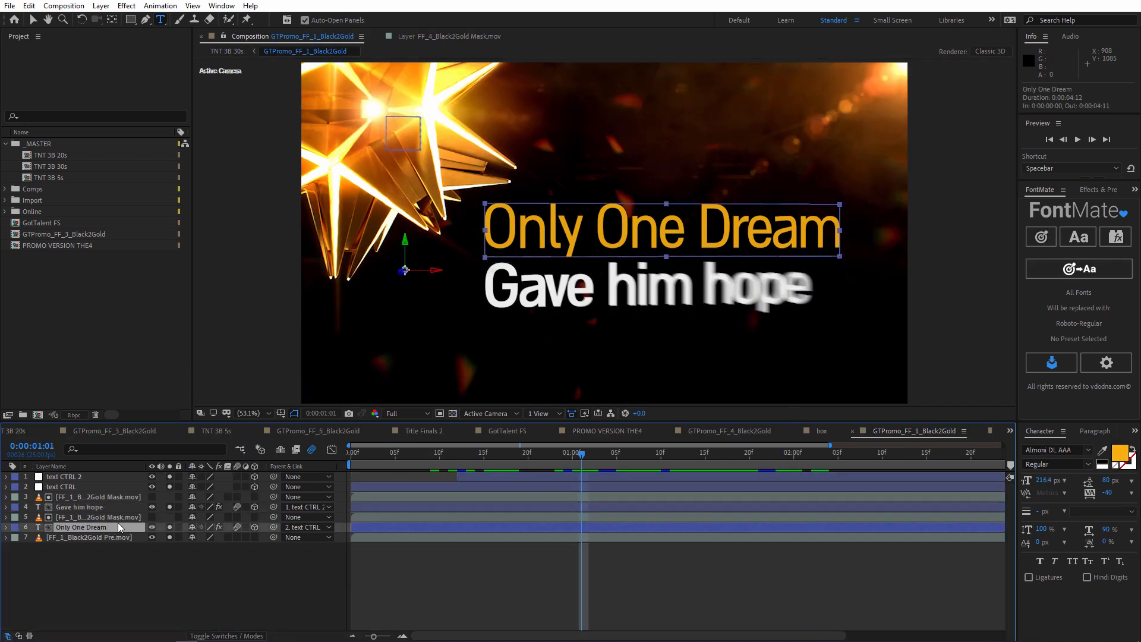
{"action": "left_click", "coordinate": [223, 51]}
{"action": "left_click_drag", "start_coordinate": [577, 457], "coordinate": [412, 465]}
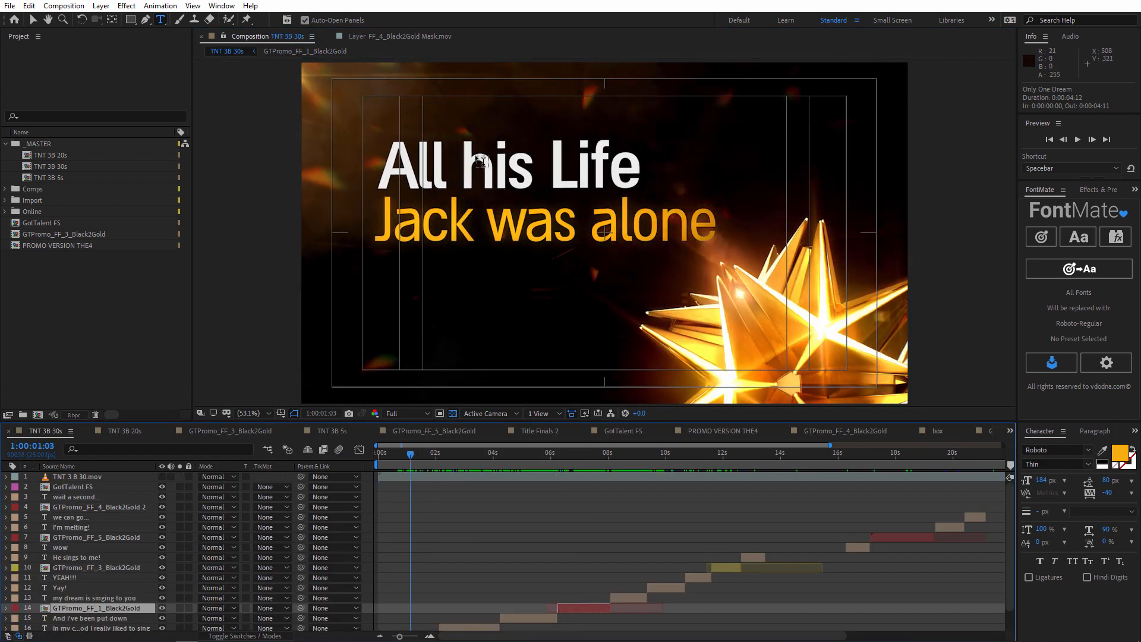
{"action": "left_click", "coordinate": [582, 461]}
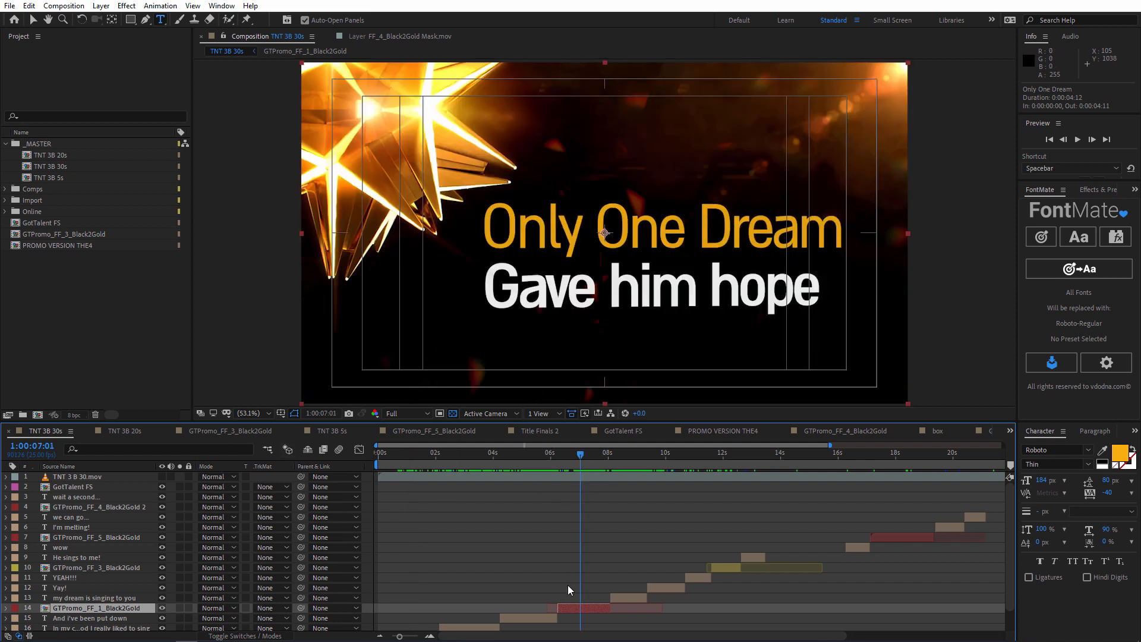
Open the GTPromo_FF_1_Black2Gold precomp and target the Only One Dream layer's font, AlmoniDLAAA, for replacement in FontMate.
{"action": "double_click", "coordinate": [586, 608]}
{"action": "left_click_drag", "start_coordinate": [708, 236], "coordinate": [618, 273]}
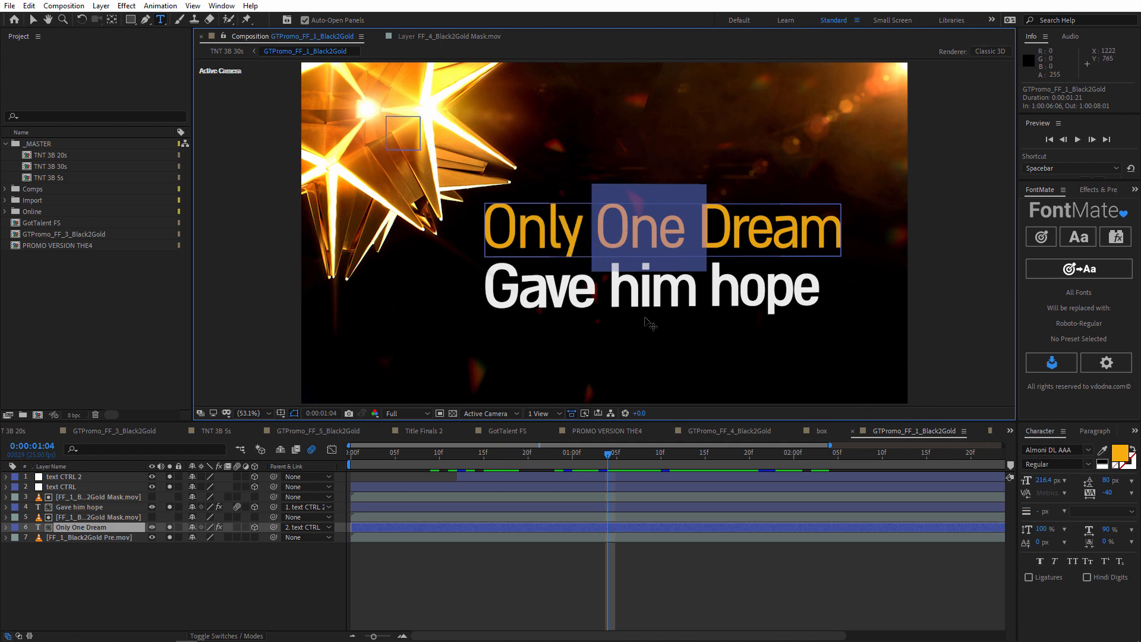
{"action": "left_click", "coordinate": [116, 507]}
{"action": "left_click", "coordinate": [634, 232]}
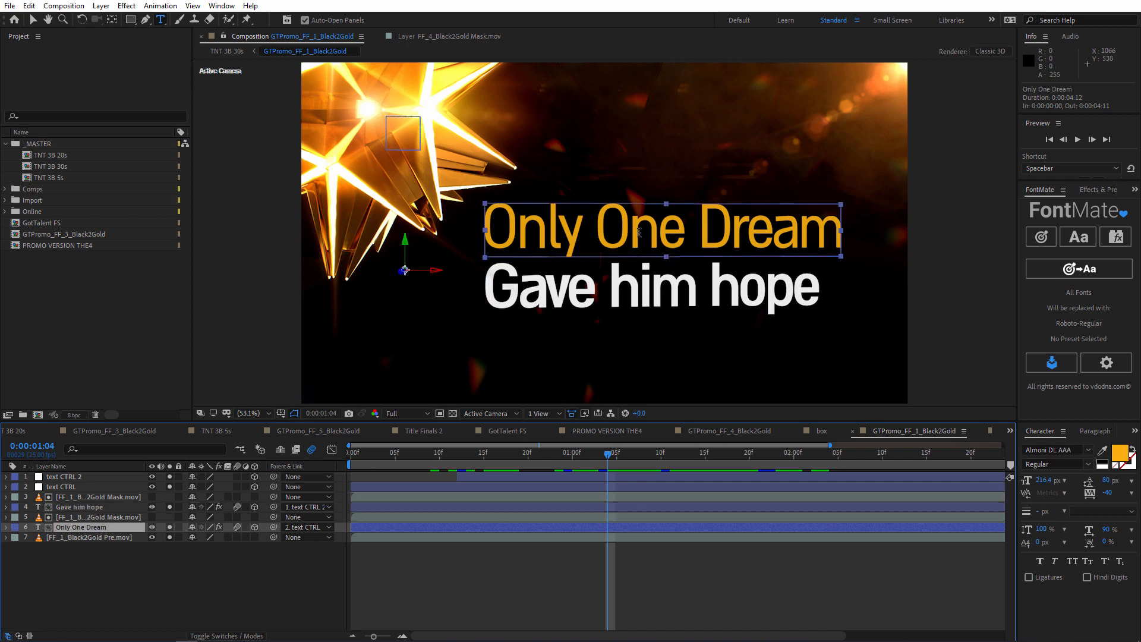
{"action": "left_click", "coordinate": [1041, 236]}
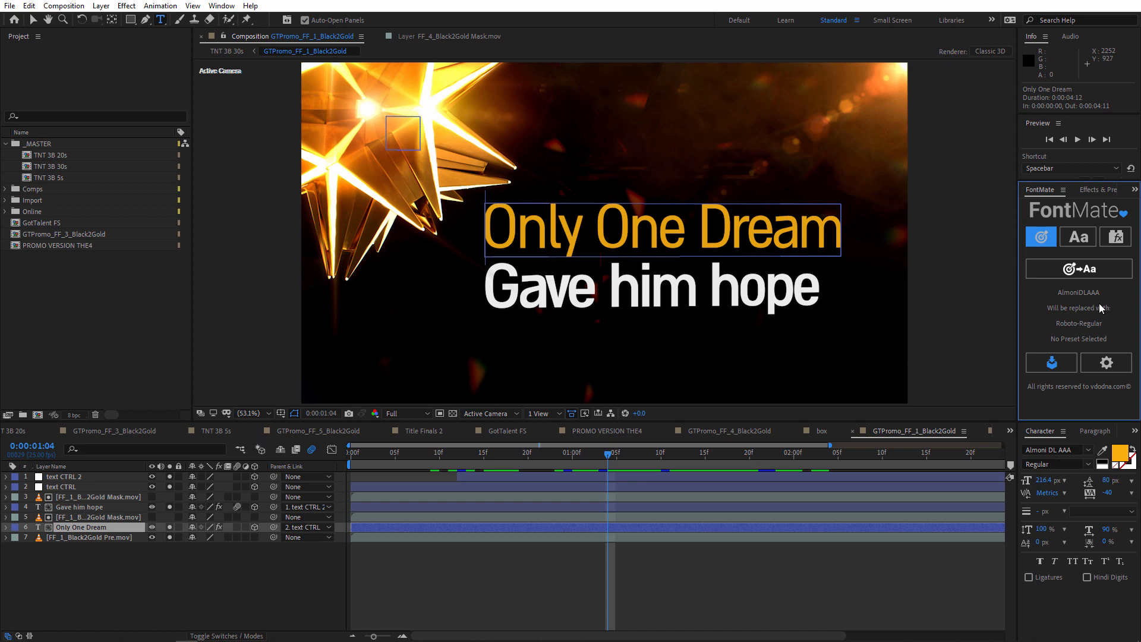
Set the Only One Dream text layer to Roboto Thin with a font size of 184 px.
{"action": "left_click", "coordinate": [113, 527]}
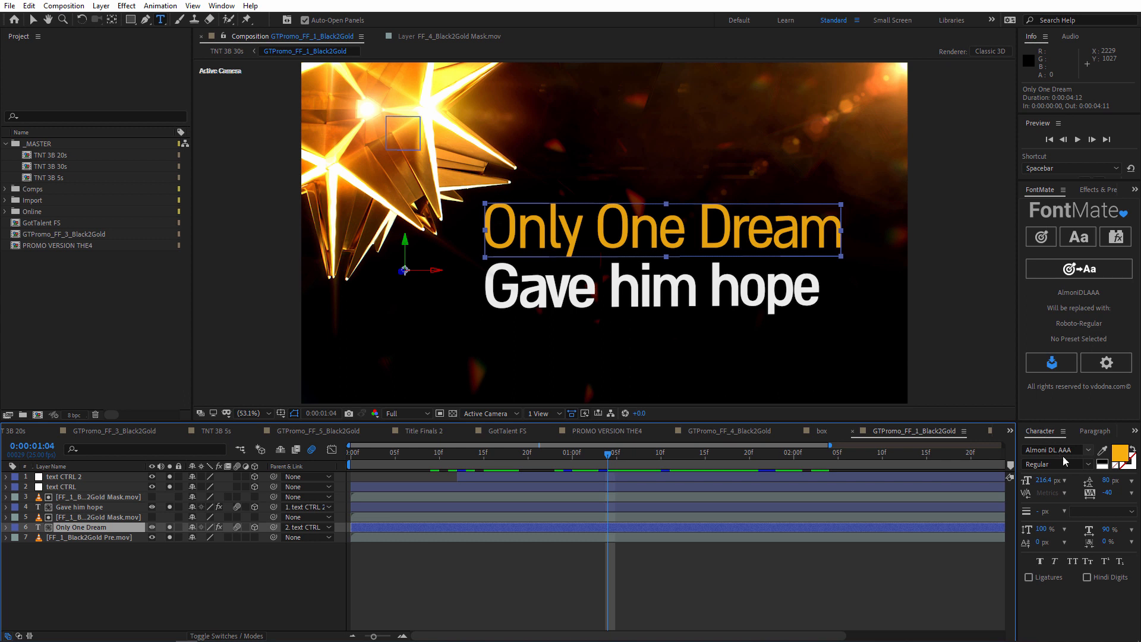
{"action": "left_click", "coordinate": [1062, 453]}
{"action": "type", "text": "roboto"}
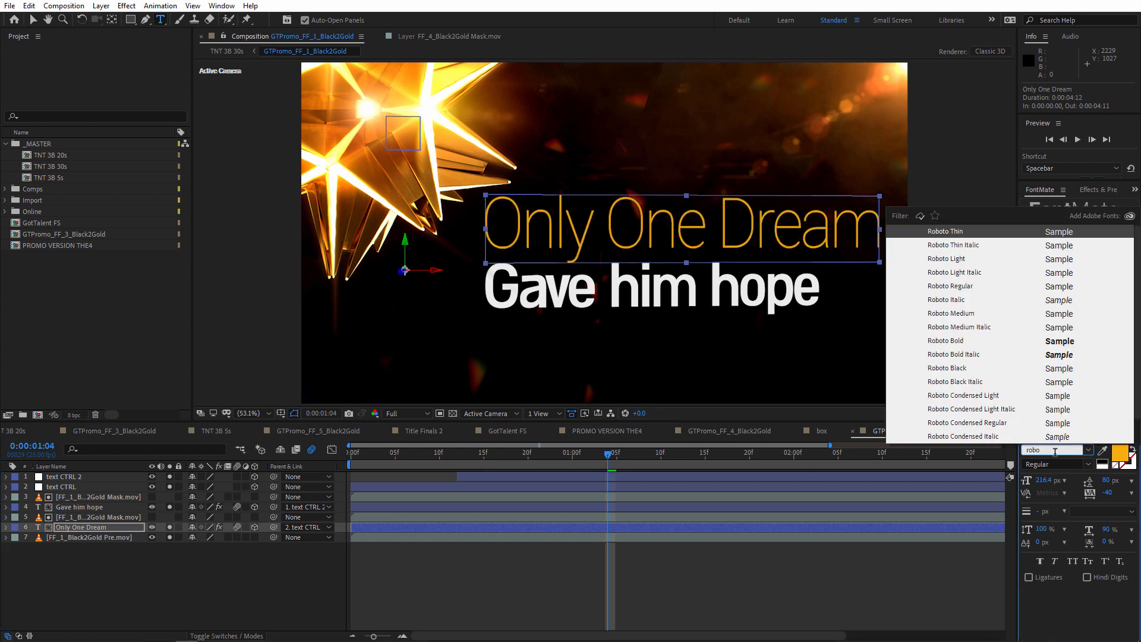
{"action": "left_click", "coordinate": [965, 249]}
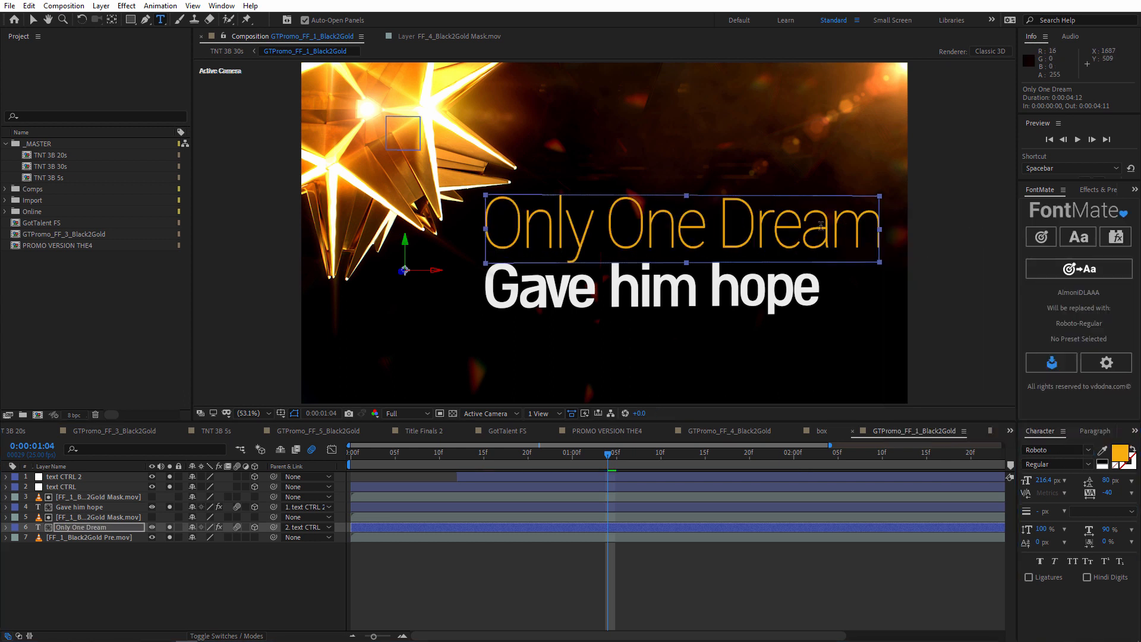
{"action": "left_click_drag", "start_coordinate": [1046, 484], "coordinate": [1027, 480]}
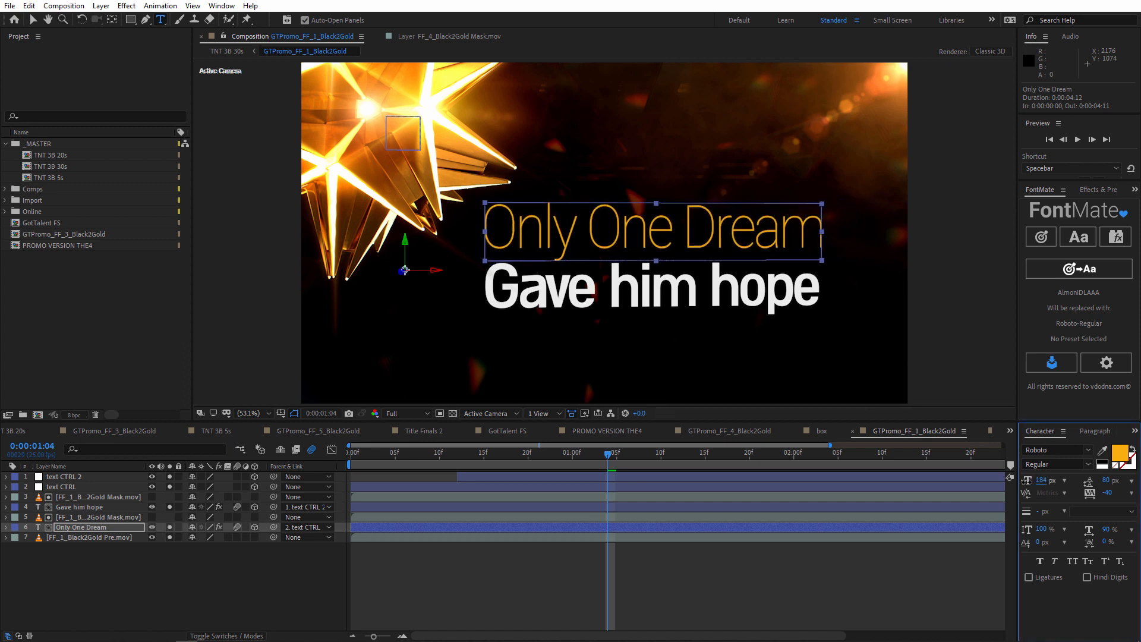
Take Roboto Thin as FontMate's replacement font and run the AlmoniDLAAA replacement from the TNT 3B 30s composition.
{"action": "left_click", "coordinate": [1074, 235]}
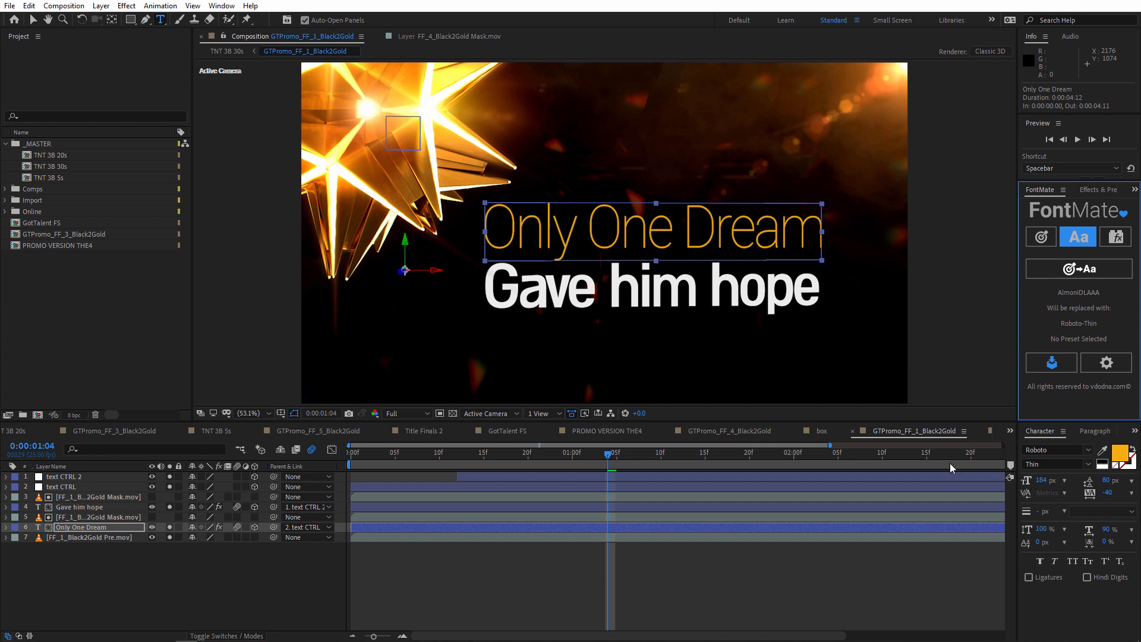
{"action": "left_click", "coordinate": [225, 52]}
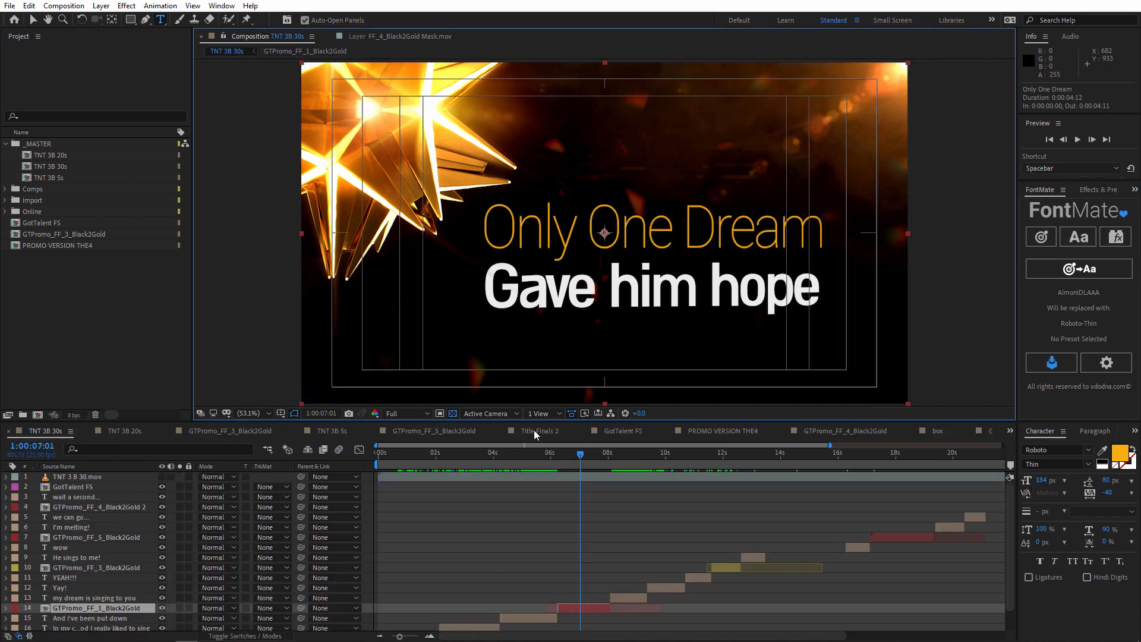
{"action": "left_click_drag", "start_coordinate": [581, 459], "coordinate": [413, 471]}
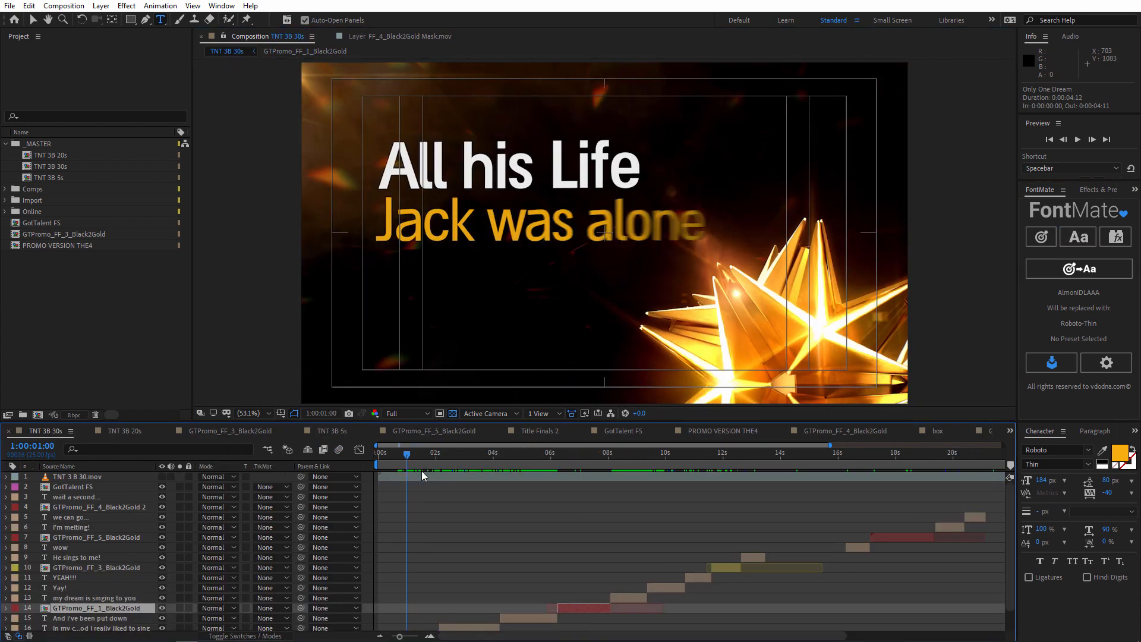
{"action": "left_click", "coordinate": [1099, 269]}
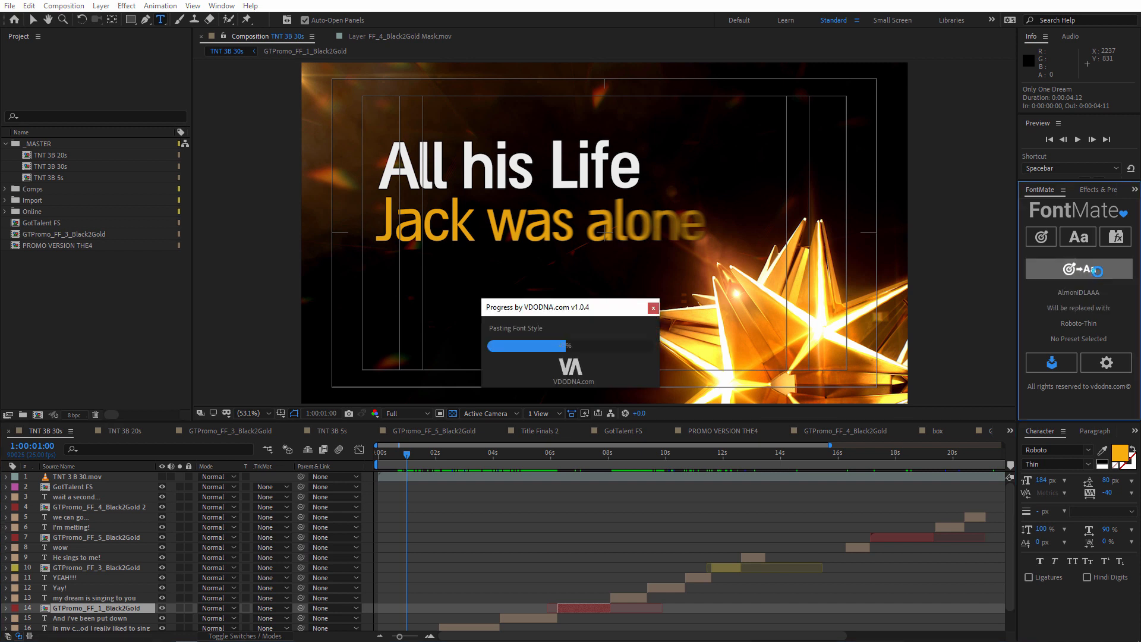
Check the replaced fonts in the Jack was alone and Only One Dream title scenes, and reopen the GTPromo_FF_1_Black2Gold precomp.
{"action": "left_click_drag", "start_coordinate": [412, 457], "coordinate": [413, 458]}
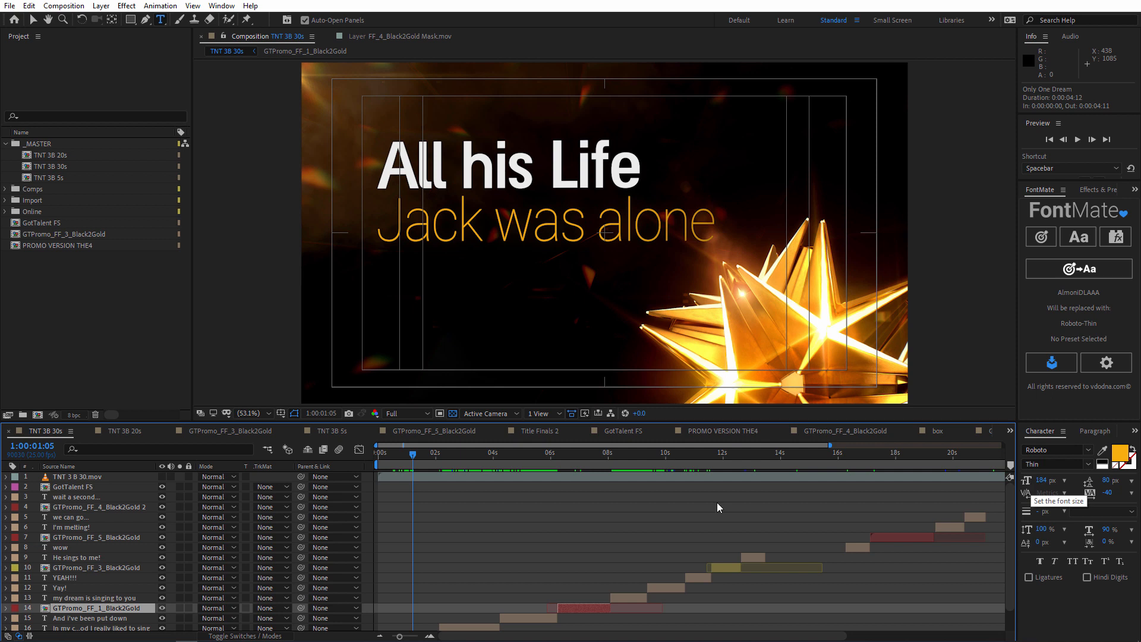
{"action": "left_click_drag", "start_coordinate": [458, 462], "coordinate": [578, 459]}
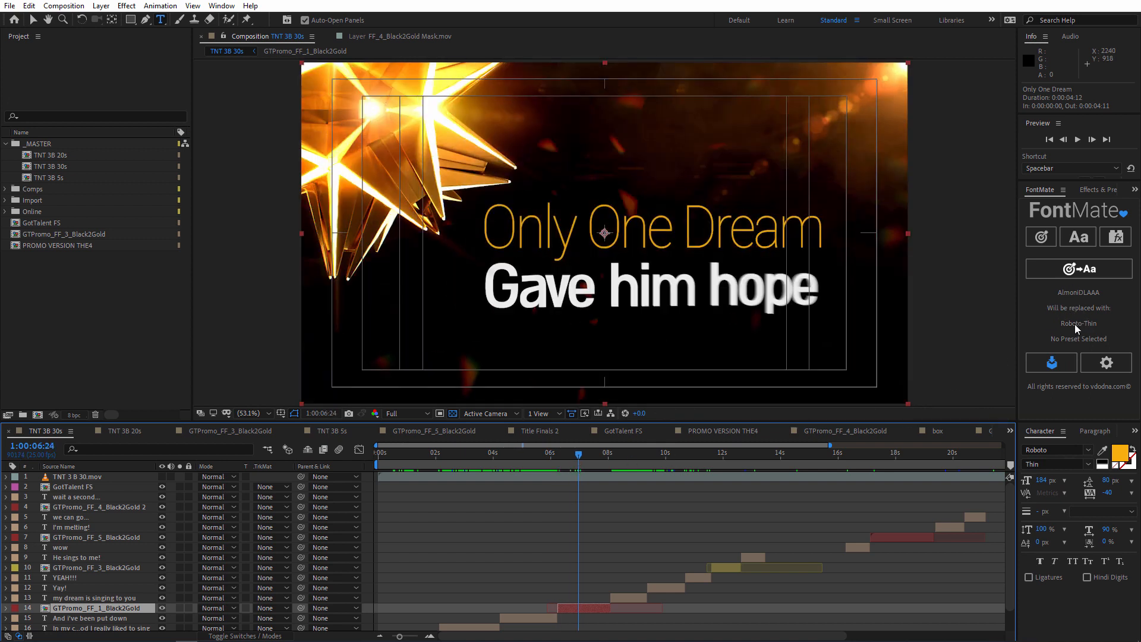
{"action": "double_click", "coordinate": [601, 608]}
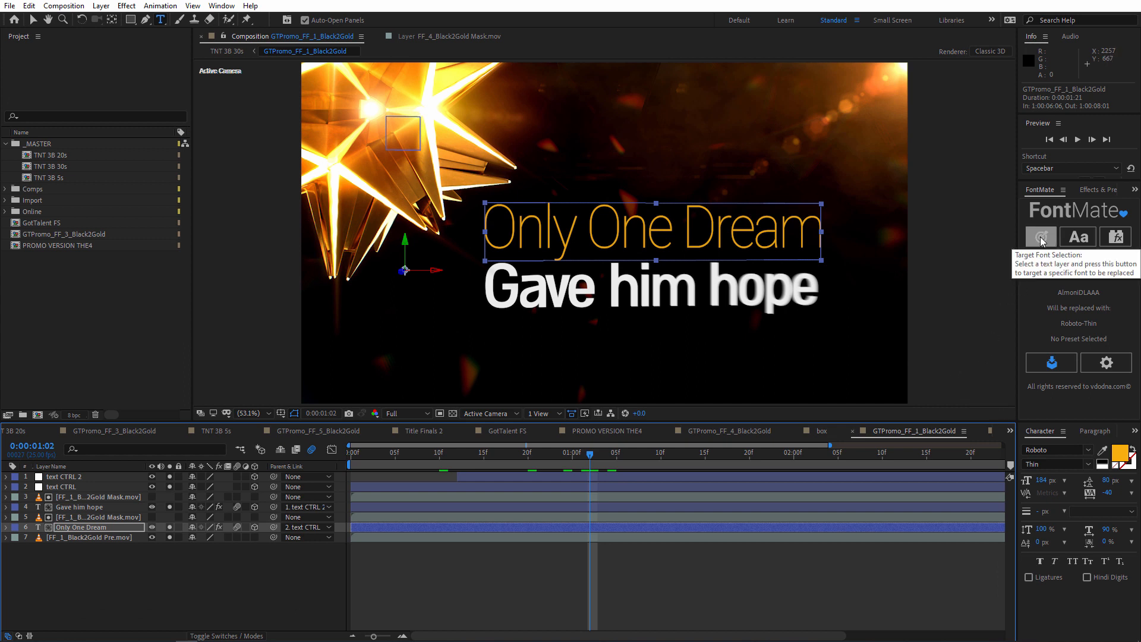
{"action": "left_click", "coordinate": [1079, 238]}
{"action": "left_click", "coordinate": [748, 582]}
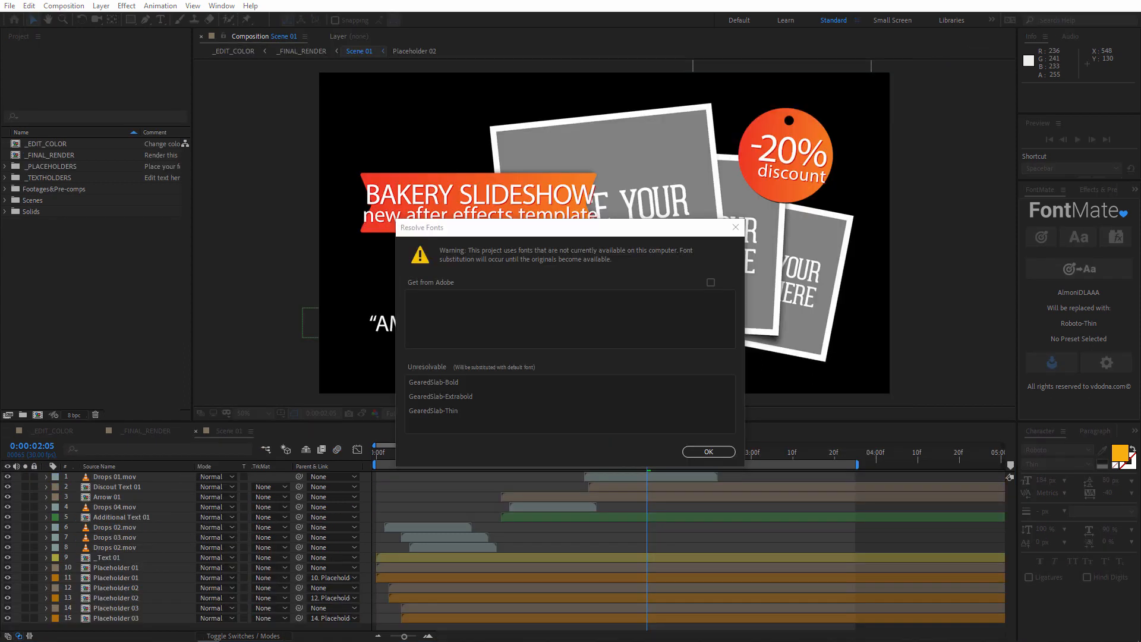
Dismiss the missing-fonts warning and move through the _FINAL_RENDER composition to the Glutamine Free scene at about 0:00:13:04.
{"action": "left_click_drag", "start_coordinate": [572, 227], "coordinate": [785, 116]}
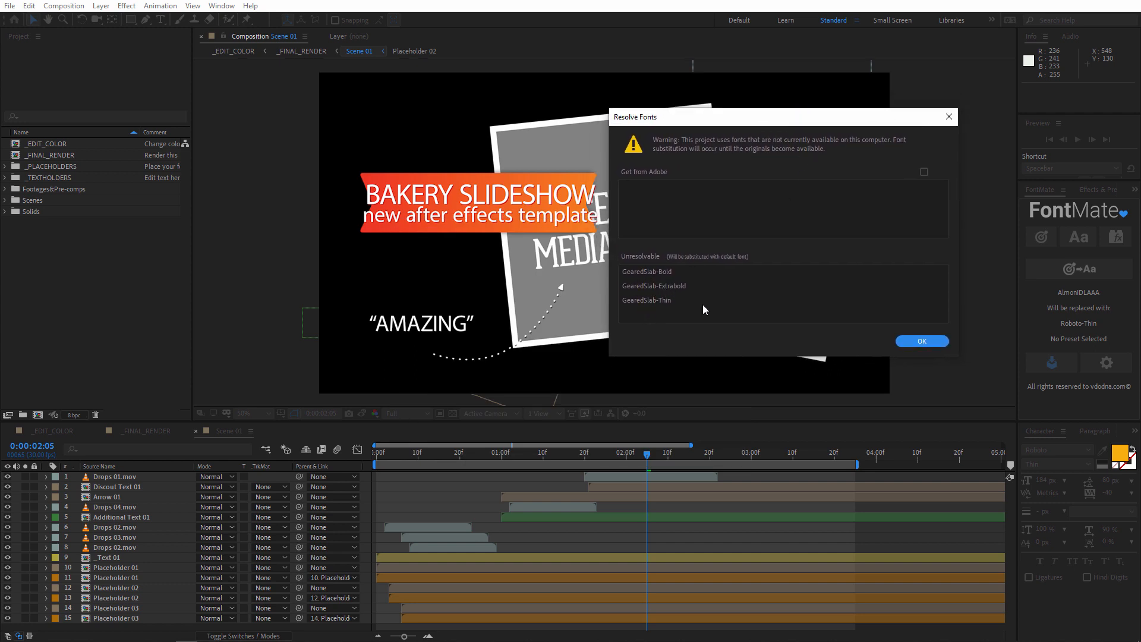
{"action": "left_click", "coordinate": [922, 340]}
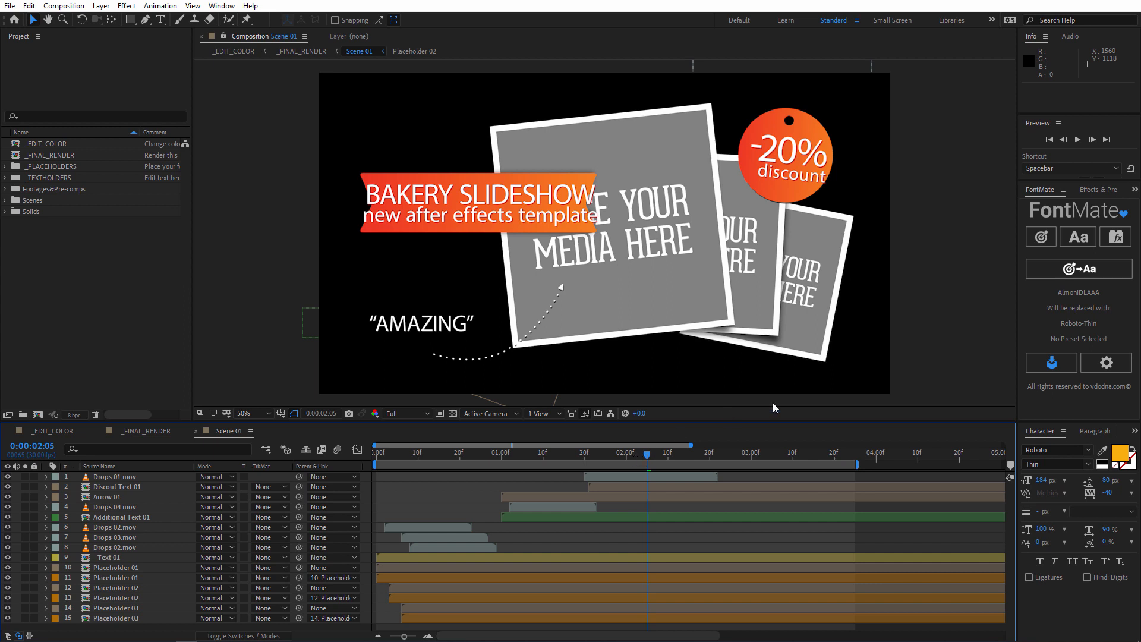
{"action": "left_click", "coordinate": [304, 51]}
{"action": "left_click_drag", "start_coordinate": [383, 455], "coordinate": [485, 454]}
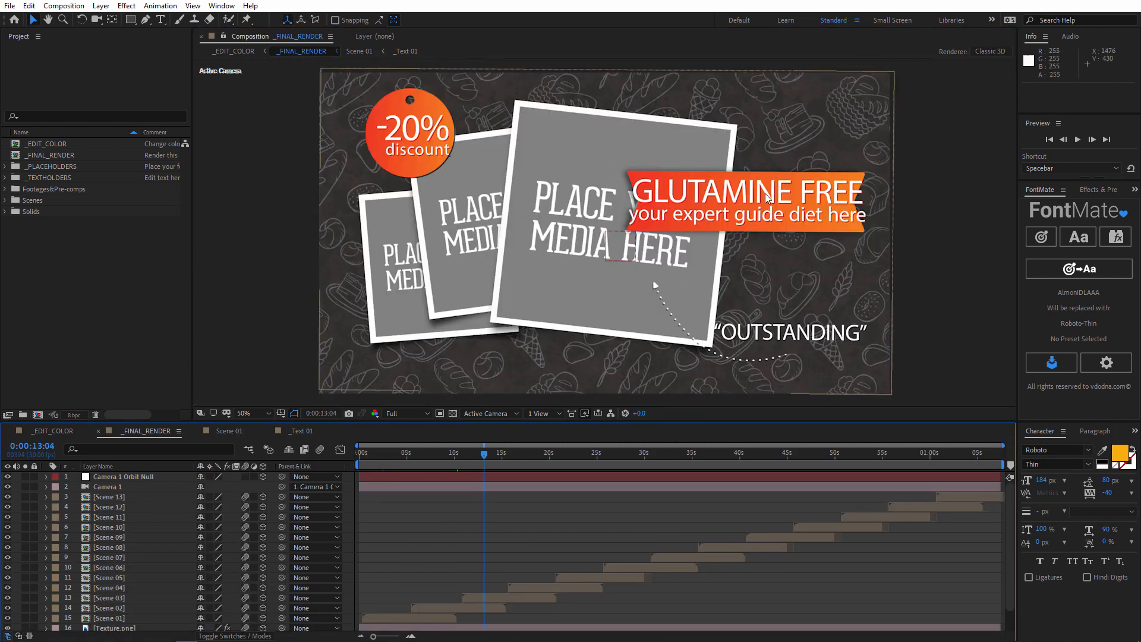
Open the _Text 03 precomp inside Scene 03 and target the glutamine free layer's font, GearedSlab-Bold, for replacement in FontMate.
{"action": "left_click", "coordinate": [487, 595]}
{"action": "double_click", "coordinate": [487, 593]}
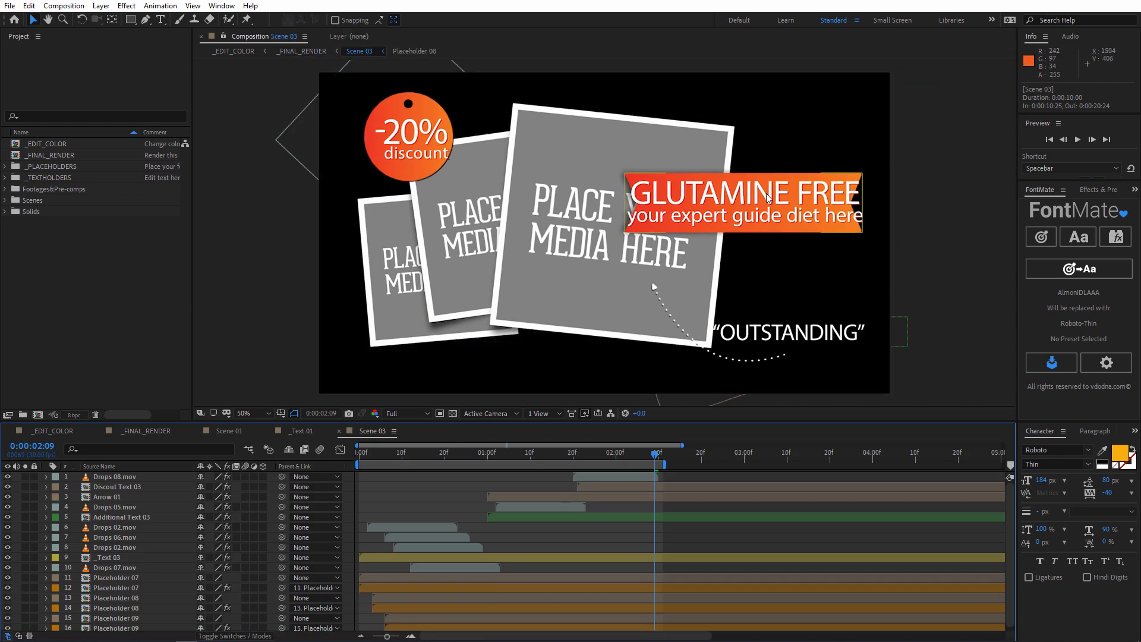
{"action": "double_click", "coordinate": [764, 194]}
{"action": "left_click", "coordinate": [518, 488]}
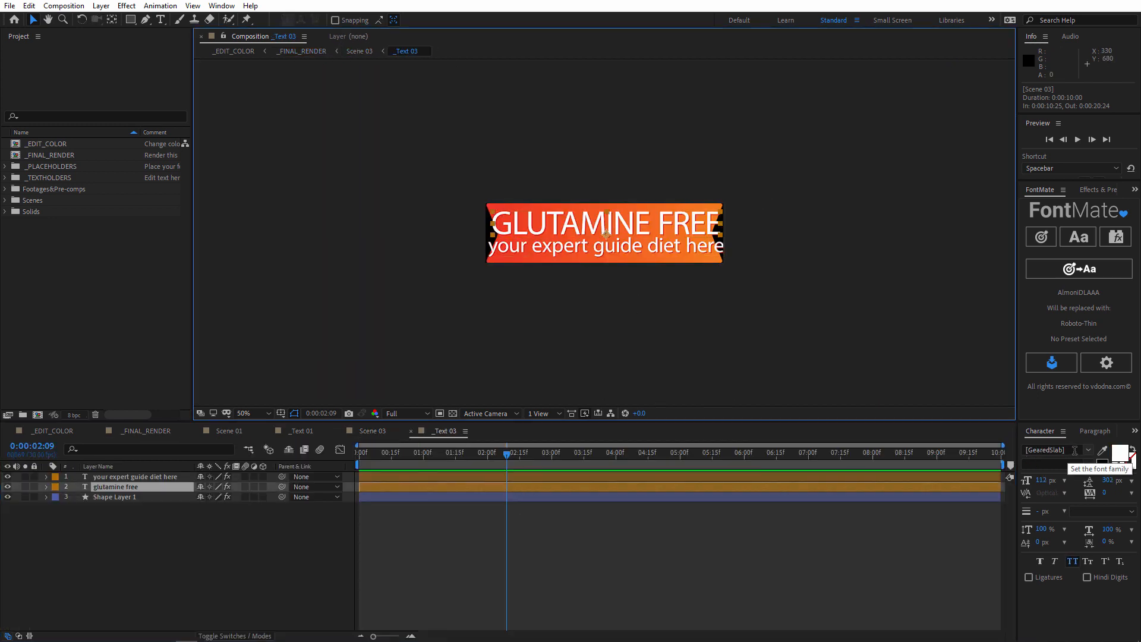
{"action": "left_click", "coordinate": [1042, 237]}
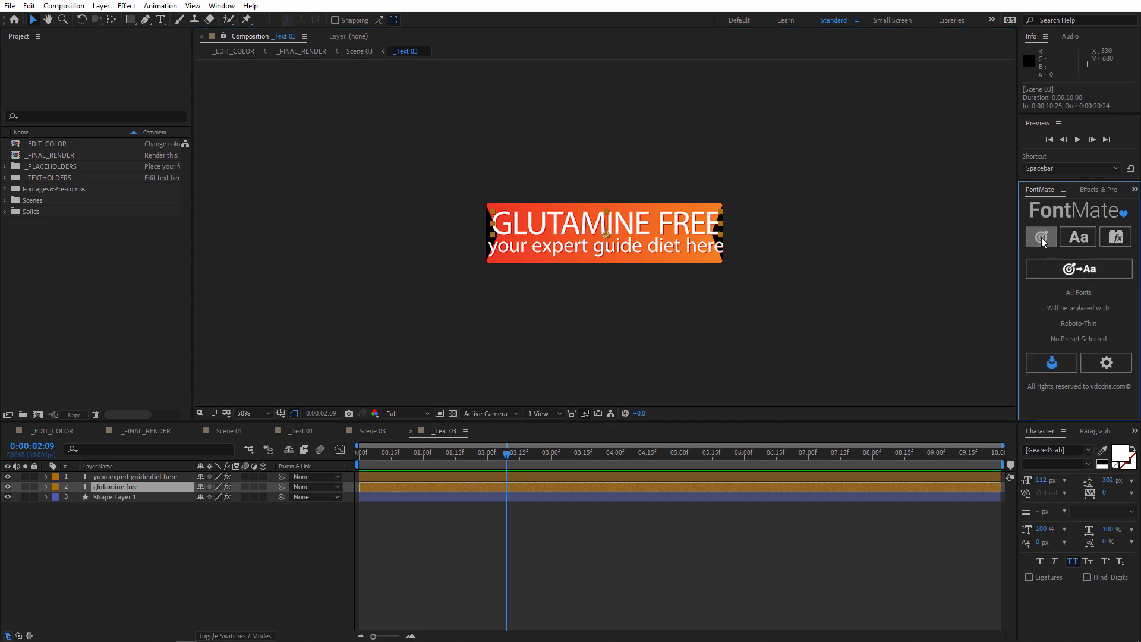
Set the glutamine free layer to Bebas Neue Bold, take it as FontMate's replacement font, and run the GearedSlab-Bold replacement.
{"action": "left_click", "coordinate": [1048, 450]}
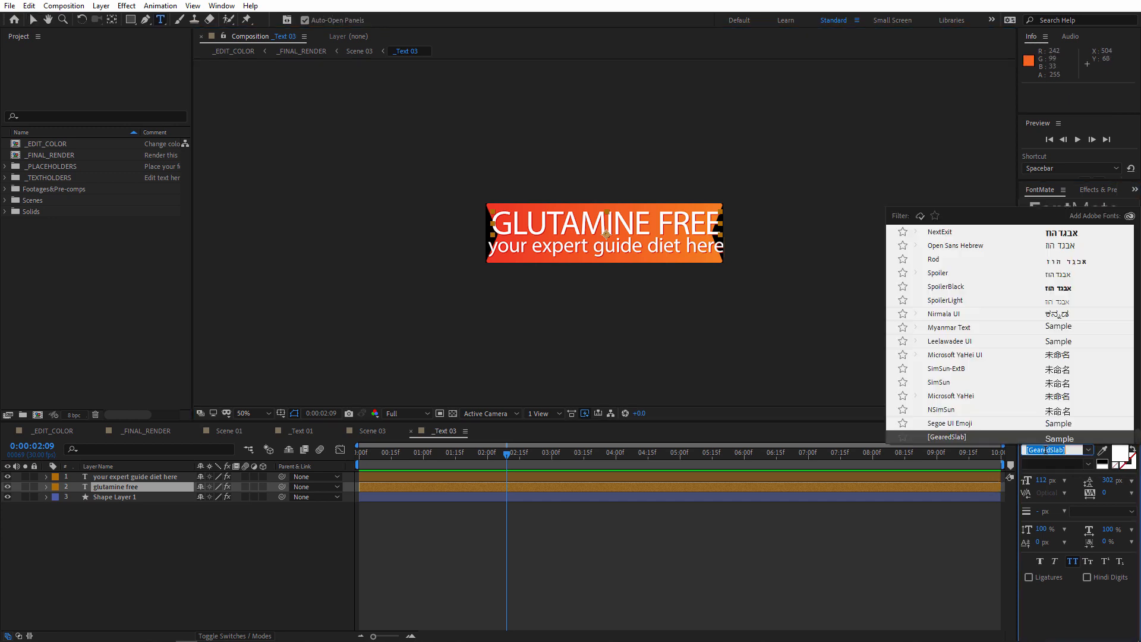
{"action": "type", "text": "beb"}
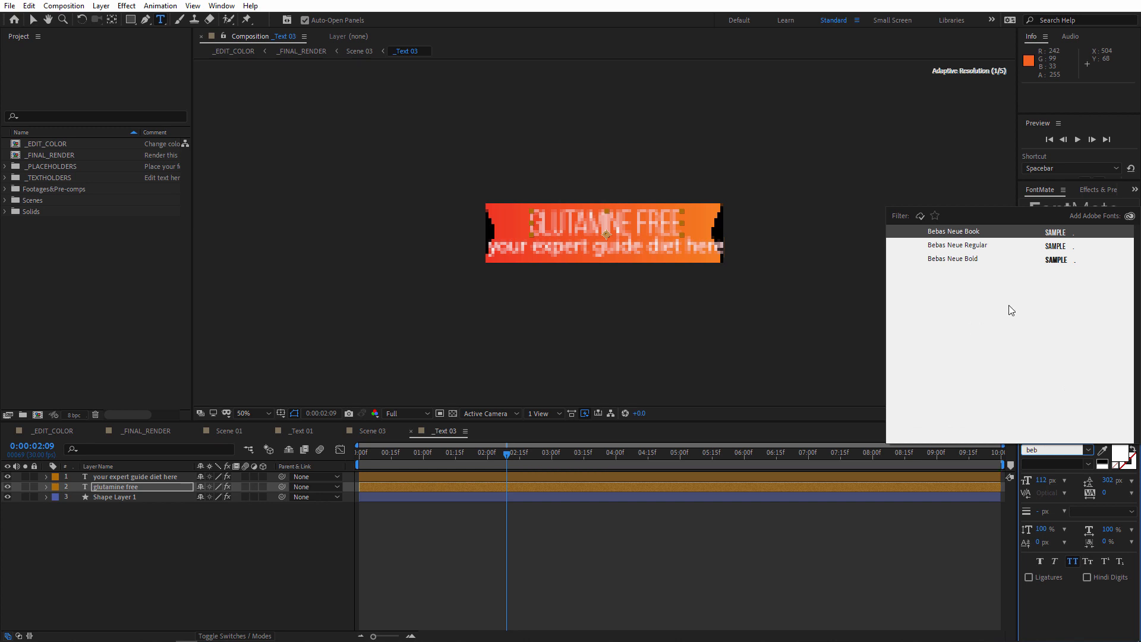
{"action": "left_click", "coordinate": [969, 259]}
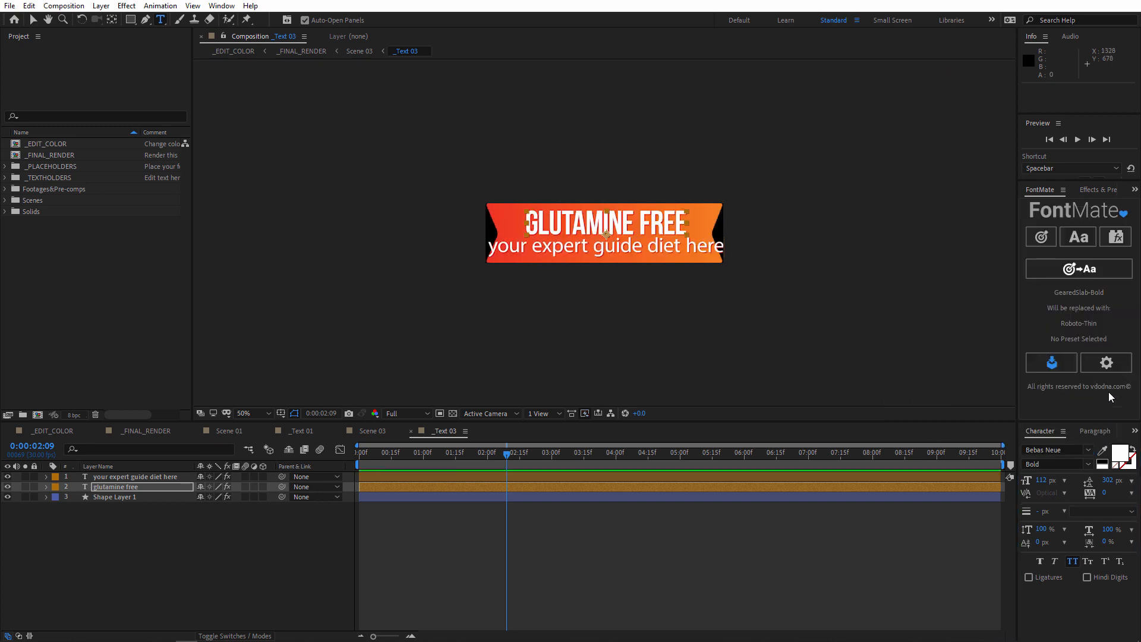
{"action": "left_click", "coordinate": [1077, 238]}
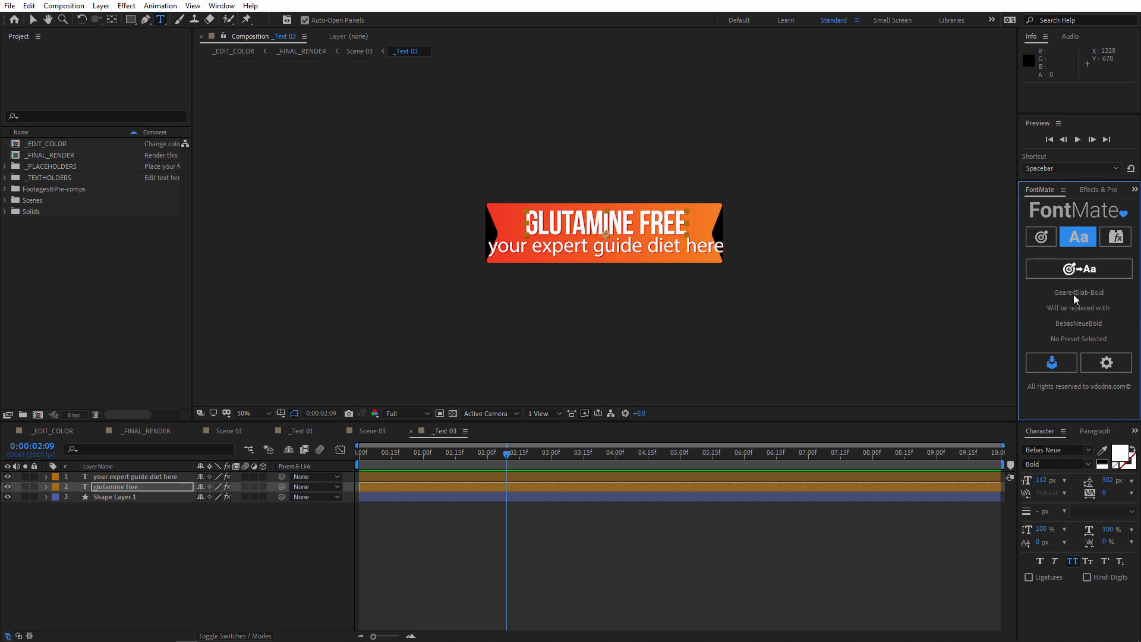
{"action": "left_click", "coordinate": [1092, 270]}
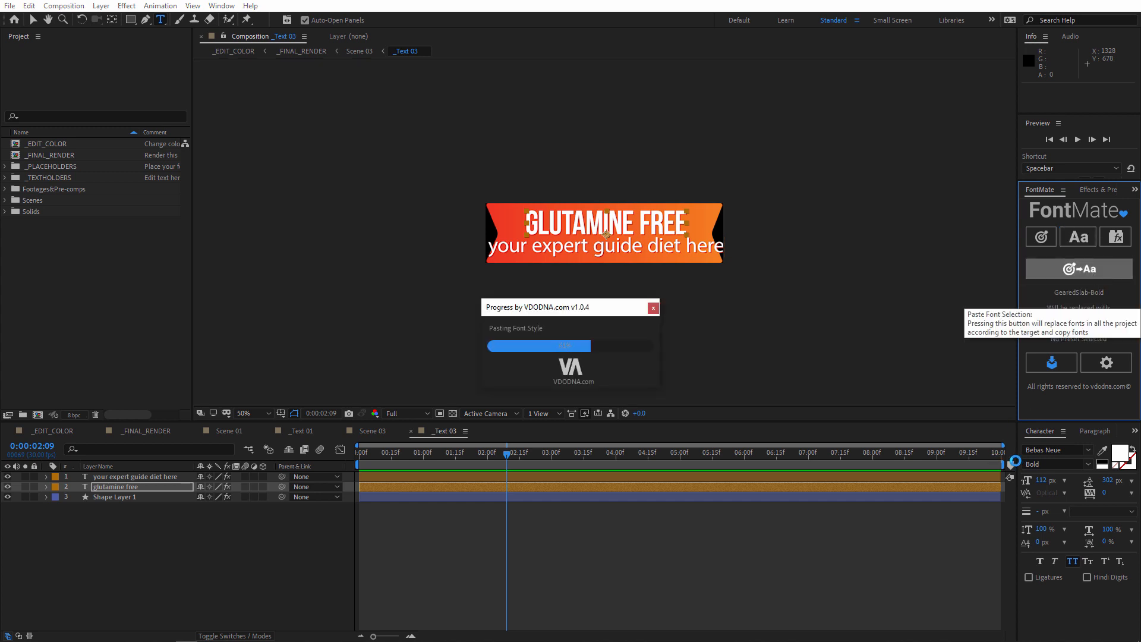
Return to _FINAL_RENDER and check the title fonts in the No Plug-ins Required and Very Easy to Use scenes.
{"action": "left_click", "coordinate": [359, 51]}
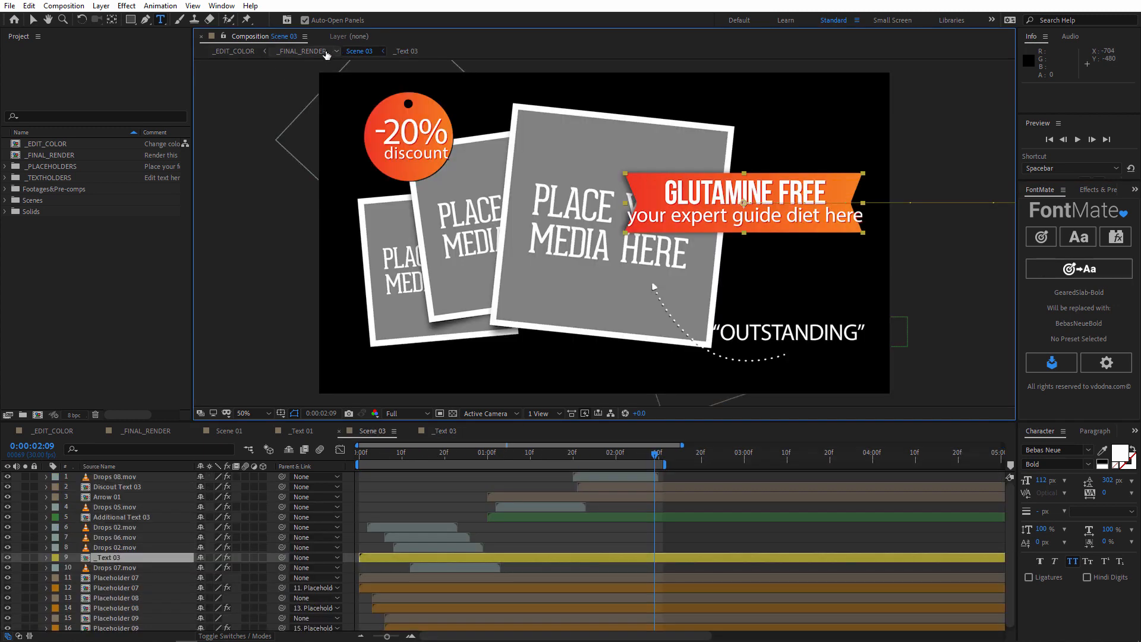
{"action": "left_click", "coordinate": [324, 53]}
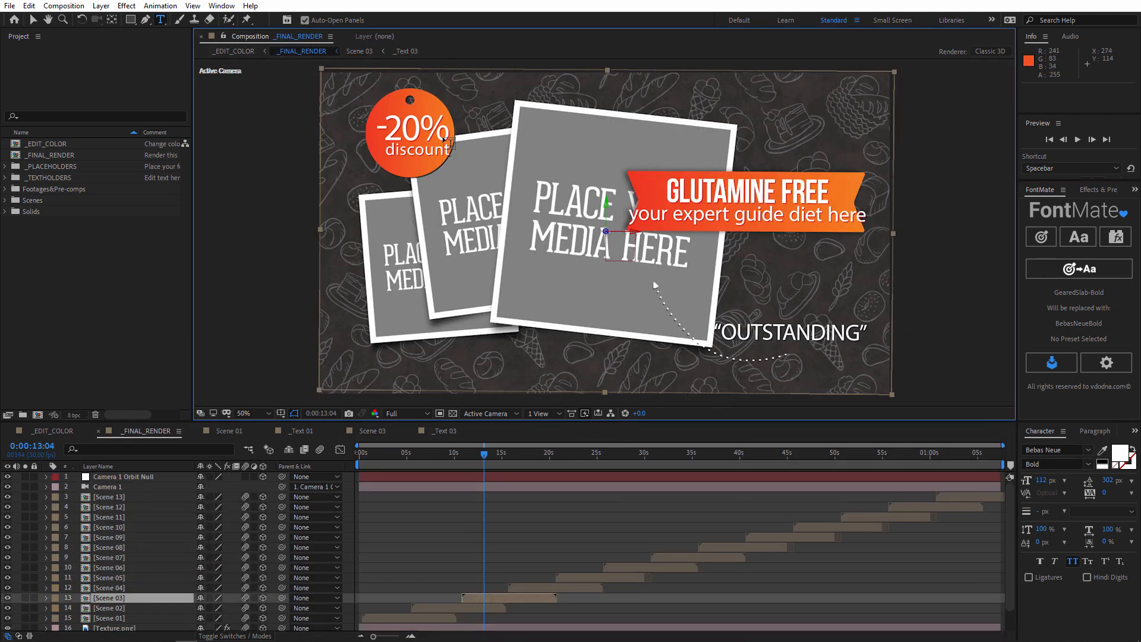
{"action": "left_click", "coordinate": [440, 455]}
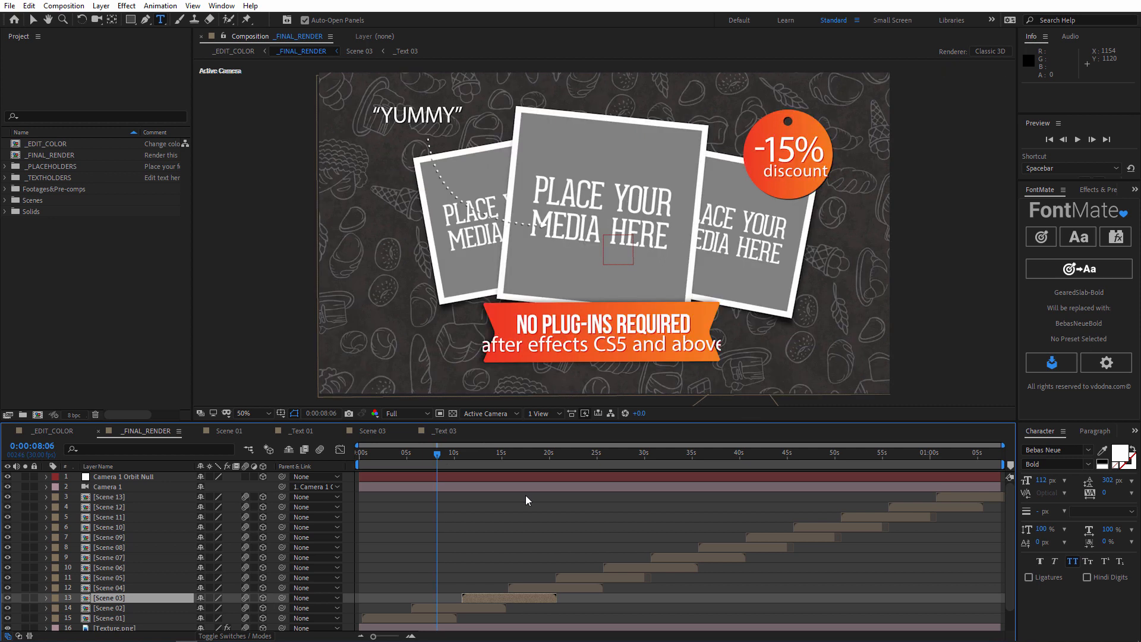
{"action": "left_click_drag", "start_coordinate": [433, 454], "coordinate": [537, 461]}
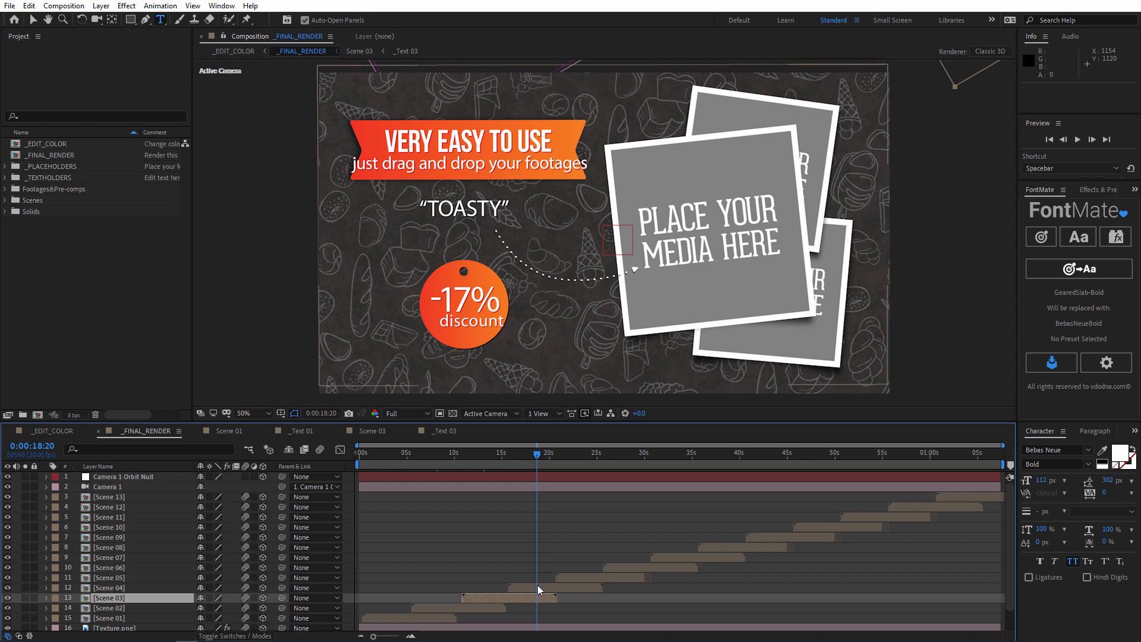
Open the _Text 04 precomp inside Scene 04 and target the subtitle layer's font, GearedSlab-Thin, for replacement in FontMate.
{"action": "double_click", "coordinate": [538, 586]}
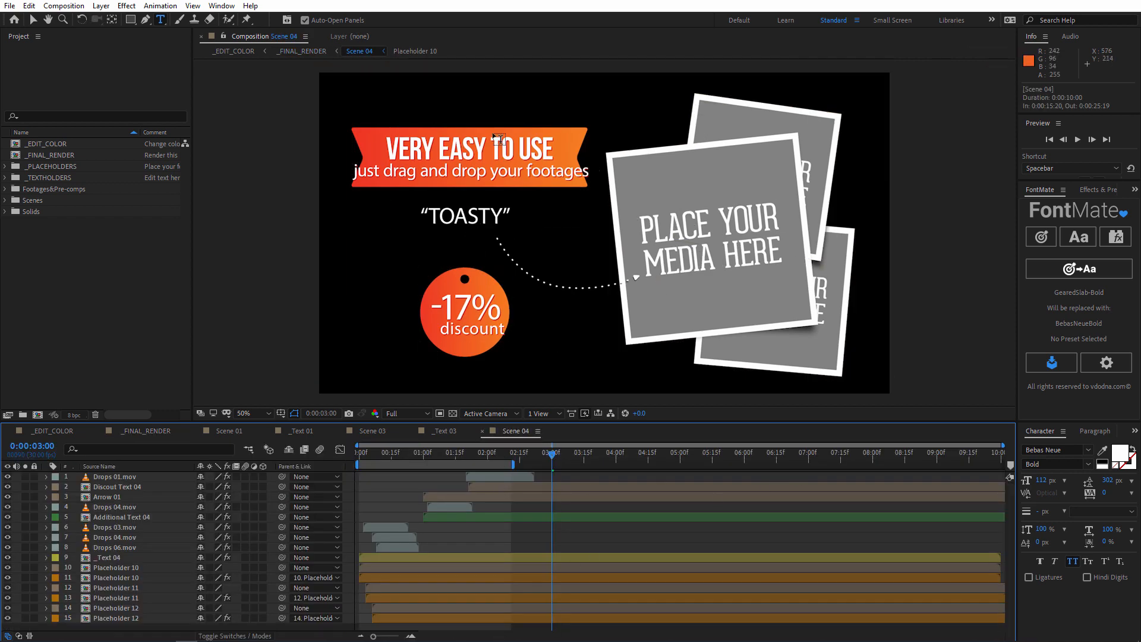
{"action": "key", "text": "v"}
{"action": "double_click", "coordinate": [481, 151]}
{"action": "left_click", "coordinate": [647, 249]}
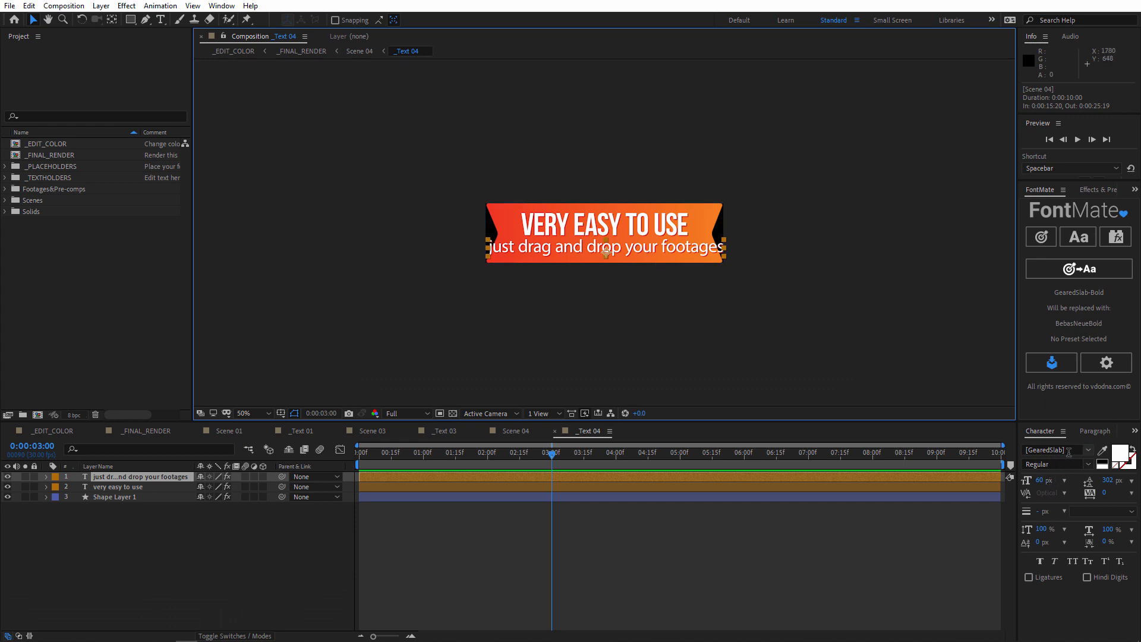
{"action": "left_click", "coordinate": [1042, 237]}
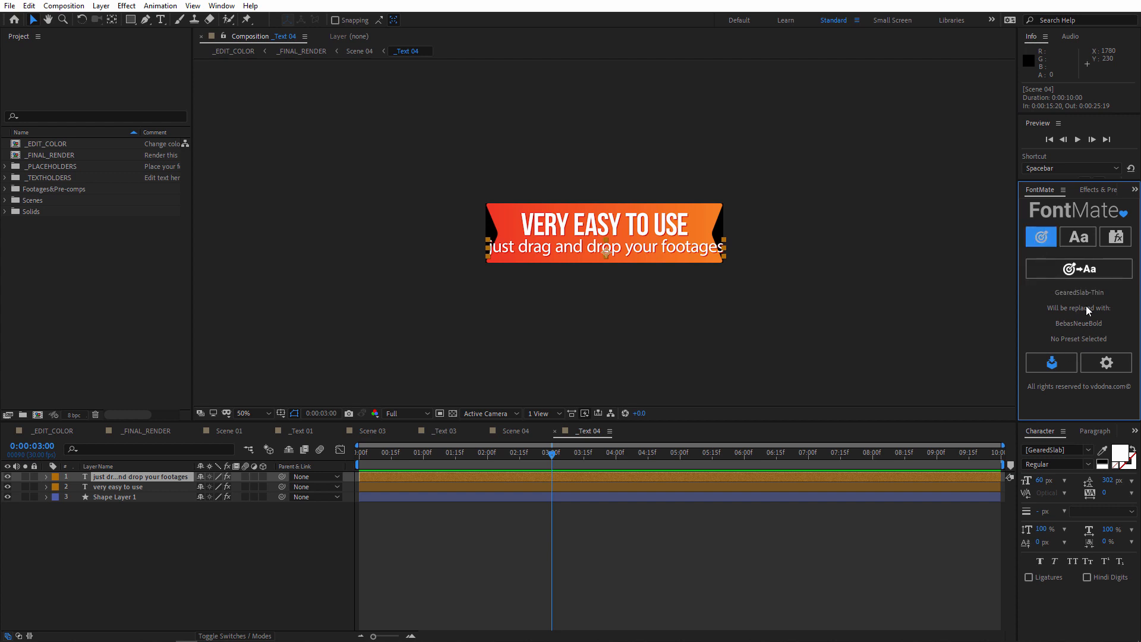
Set the "just drag and drop your footages" layer to Bebas Neue Book and run FontMate's GearedSlab-Thin replacement with that font.
{"action": "left_click", "coordinate": [1077, 238]}
{"action": "type", "text": "beb"}
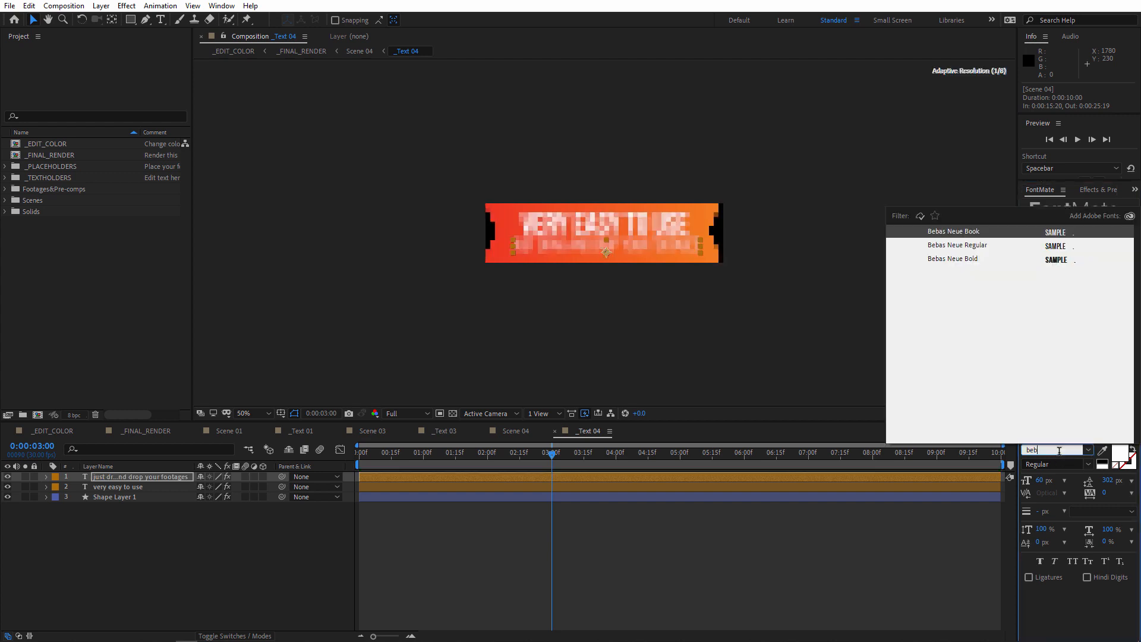
{"action": "left_click", "coordinate": [984, 247]}
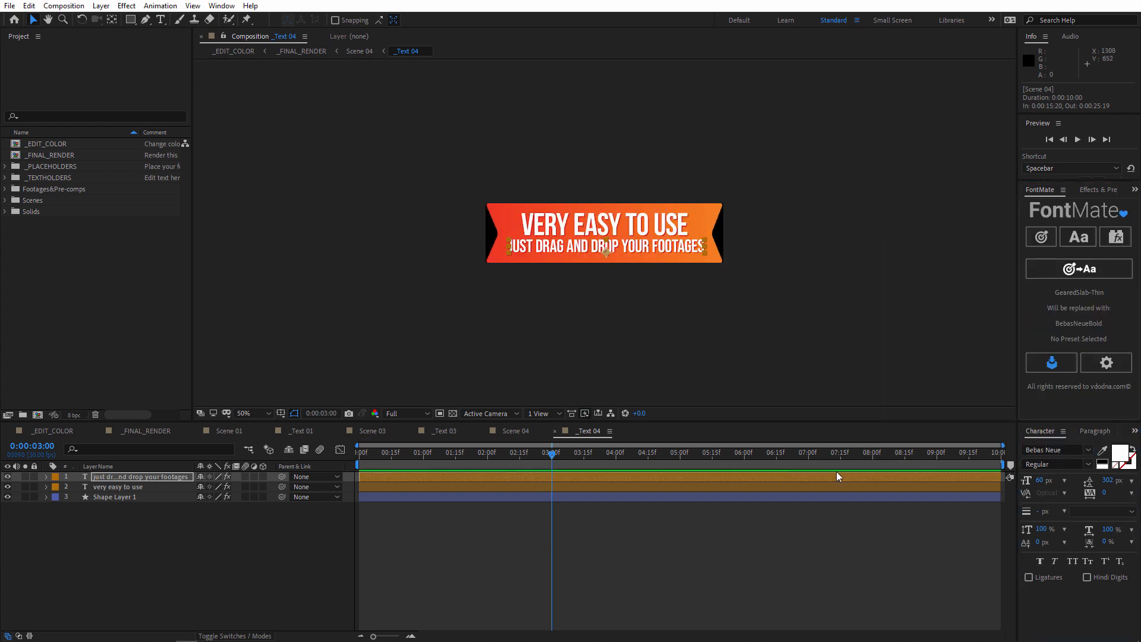
{"action": "left_click", "coordinate": [1090, 465]}
{"action": "left_click", "coordinate": [1058, 478]}
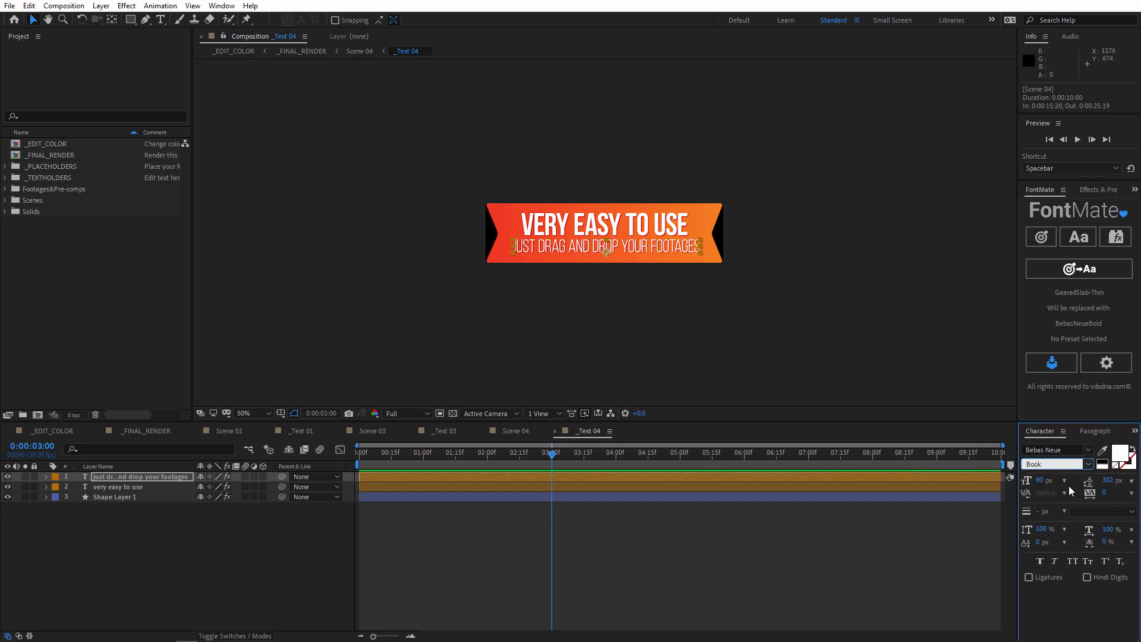
{"action": "left_click", "coordinate": [1079, 237]}
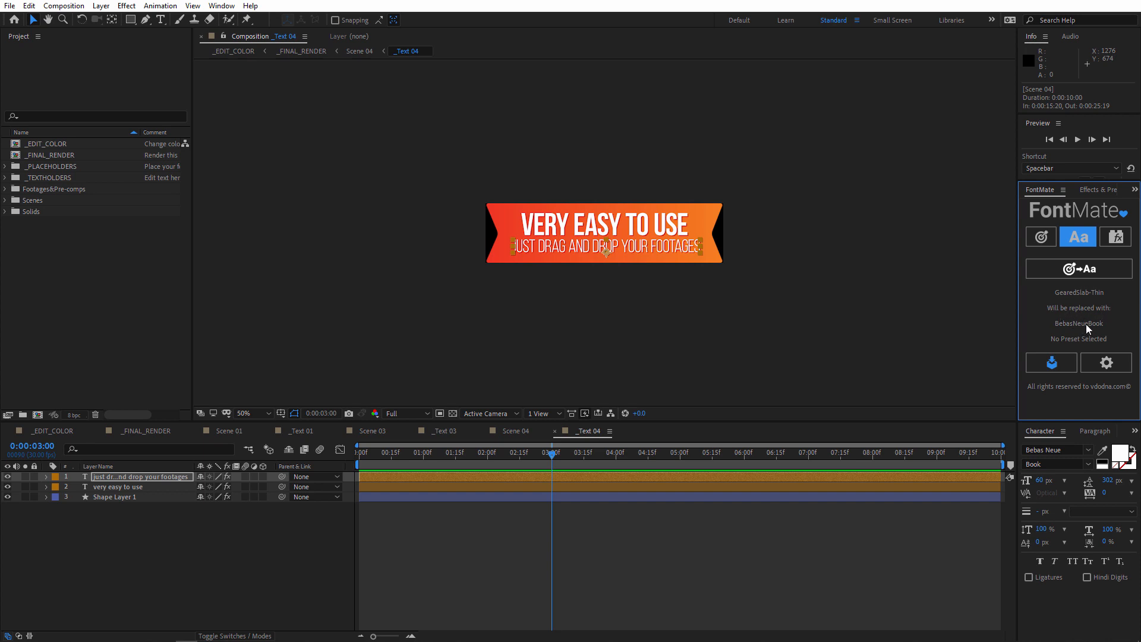
{"action": "left_click", "coordinate": [1079, 269]}
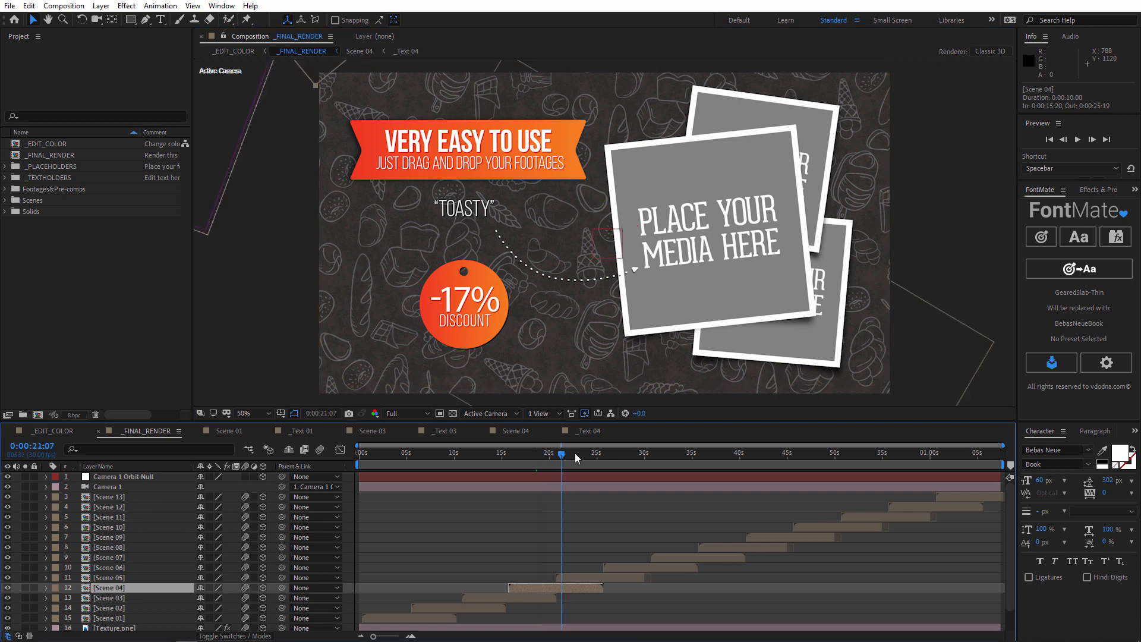
Open the Discout Text 05 precomp inside Scene 05 and target the sale layer's font, GearedSlab-Extrabold, for replacement in FontMate.
{"action": "key", "text": "space"}
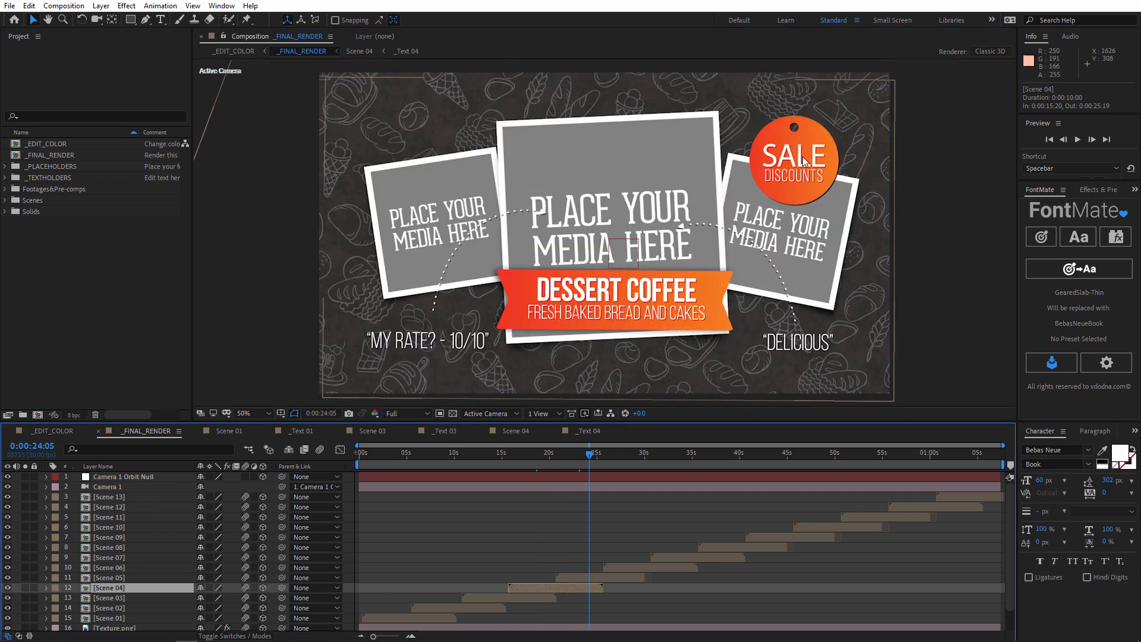
{"action": "double_click", "coordinate": [590, 576]}
{"action": "left_click", "coordinate": [768, 148]}
{"action": "double_click", "coordinate": [798, 148]}
{"action": "left_click", "coordinate": [618, 487]}
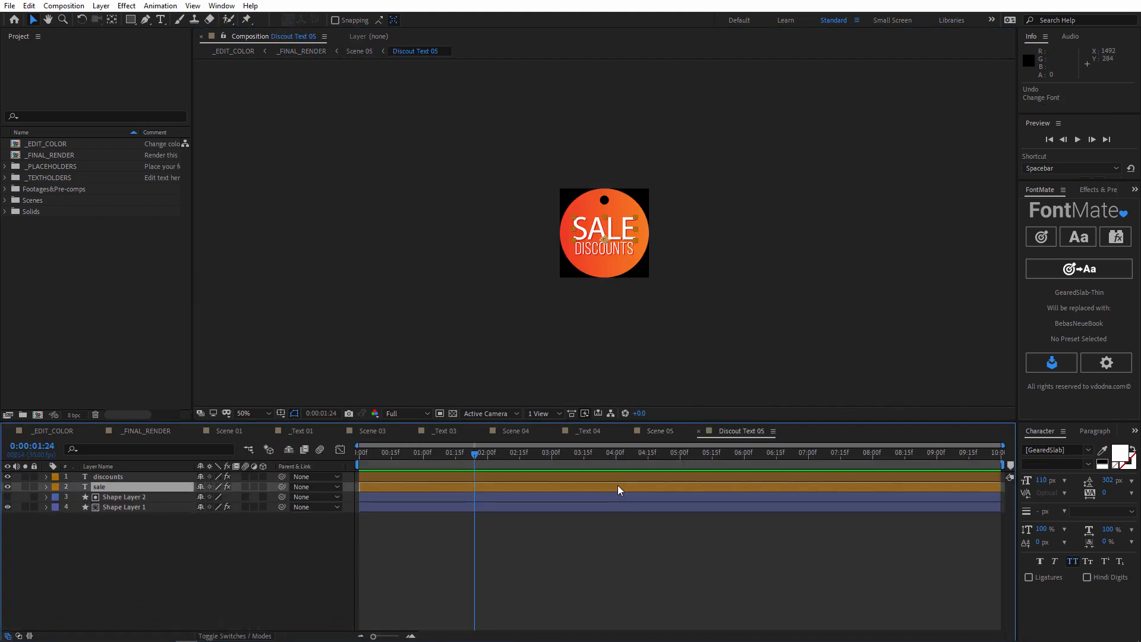
{"action": "left_click", "coordinate": [1050, 246]}
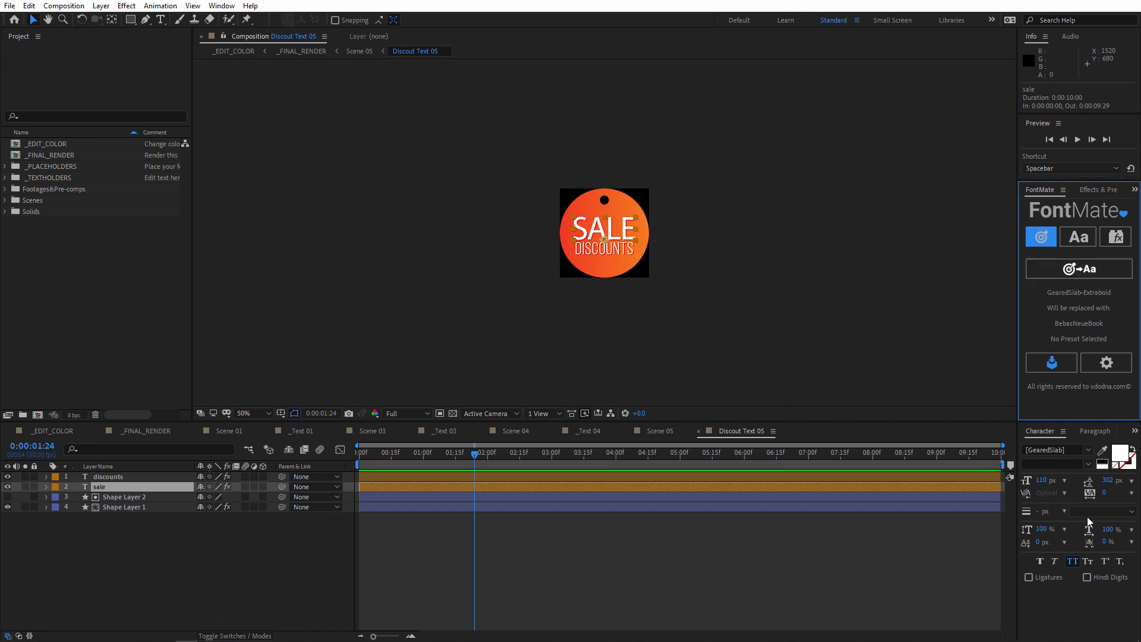
Set the sale layer to Bebas Neue Bold, take it as FontMate's replacement font, and run the GearedSlab-Extrabold replacement.
{"action": "left_click", "coordinate": [1079, 241]}
{"action": "left_click", "coordinate": [1050, 450]}
{"action": "type", "text": "be"}
{"action": "left_click", "coordinate": [975, 233]}
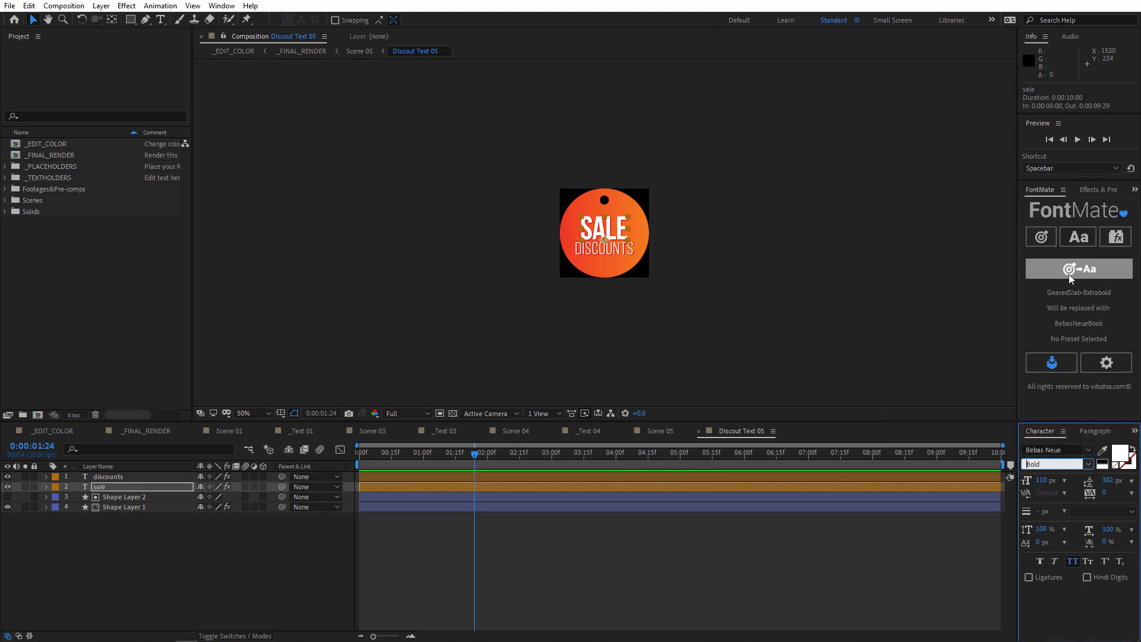
{"action": "left_click", "coordinate": [1079, 240]}
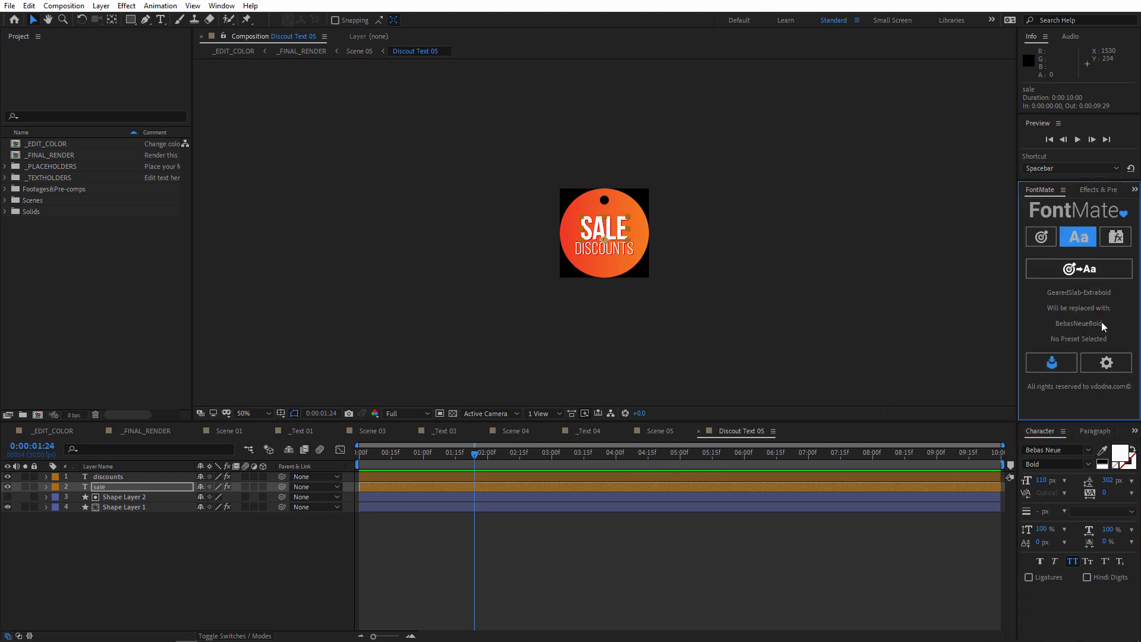
{"action": "left_click", "coordinate": [1095, 268]}
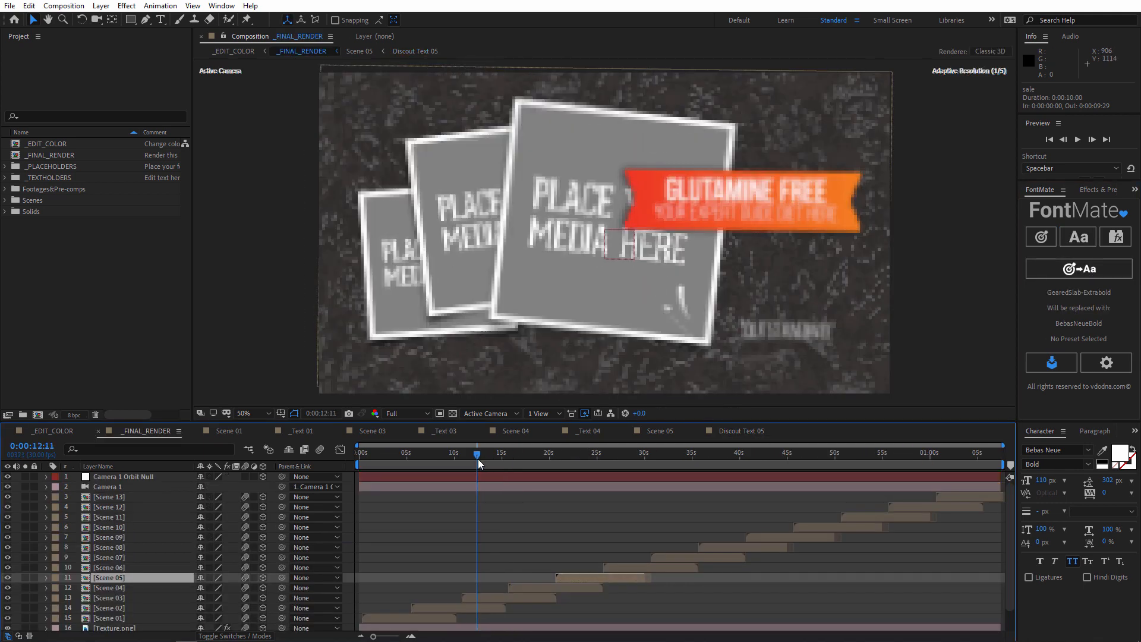
Check the replaced fonts in the Very Easy to Use and Dessert Coffee scenes of _FINAL_RENDER, and look through the font family list.
{"action": "left_click_drag", "start_coordinate": [484, 462], "coordinate": [539, 473]}
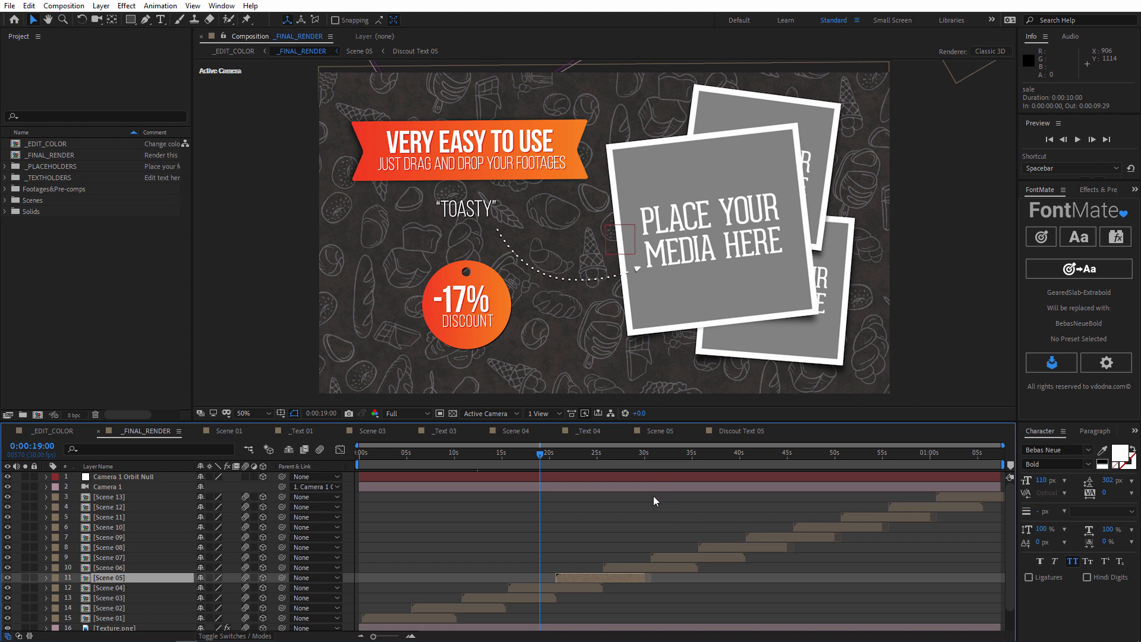
{"action": "left_click_drag", "start_coordinate": [541, 455], "coordinate": [594, 462]}
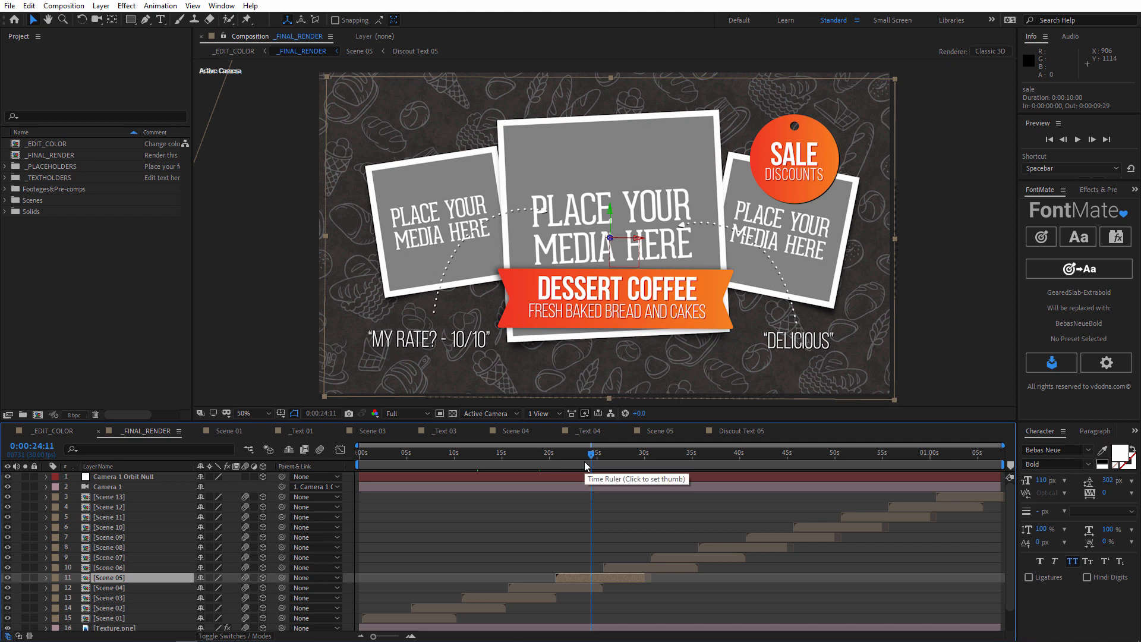
{"action": "left_click", "coordinate": [1035, 450]}
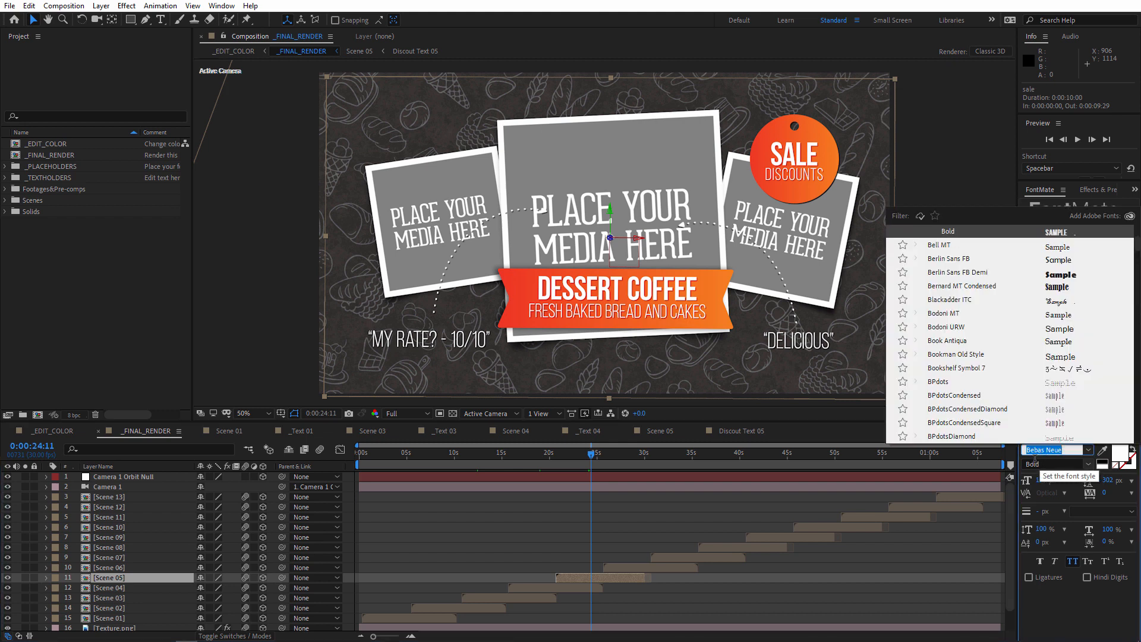
{"action": "left_click", "coordinate": [868, 568]}
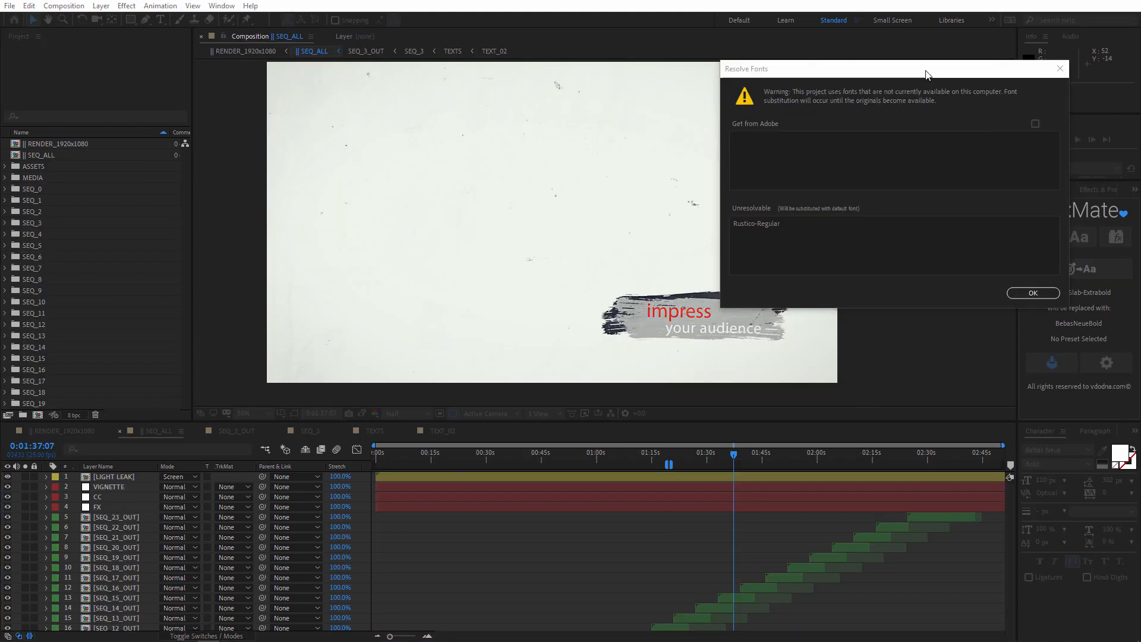
Dismiss the missing-font warning for Rustico-Regular and move the SEQ_ALL composition's current time to about 0:01:10:11.
{"action": "left_click_drag", "start_coordinate": [933, 72], "coordinate": [523, 92]}
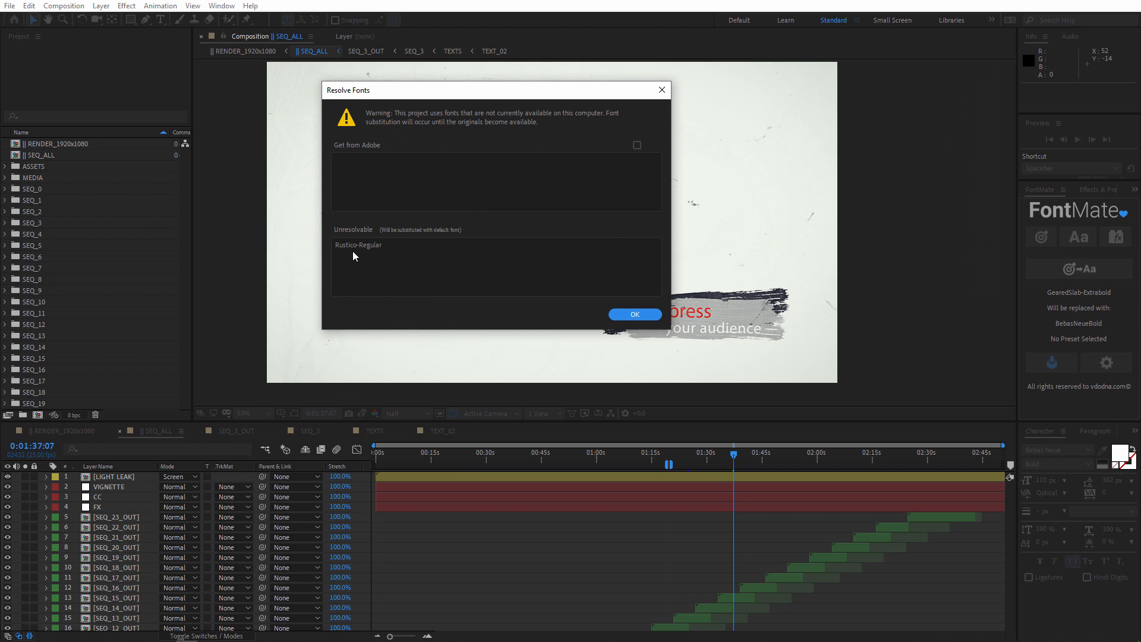
{"action": "left_click", "coordinate": [636, 313]}
{"action": "left_click_drag", "start_coordinate": [692, 454], "coordinate": [627, 464]}
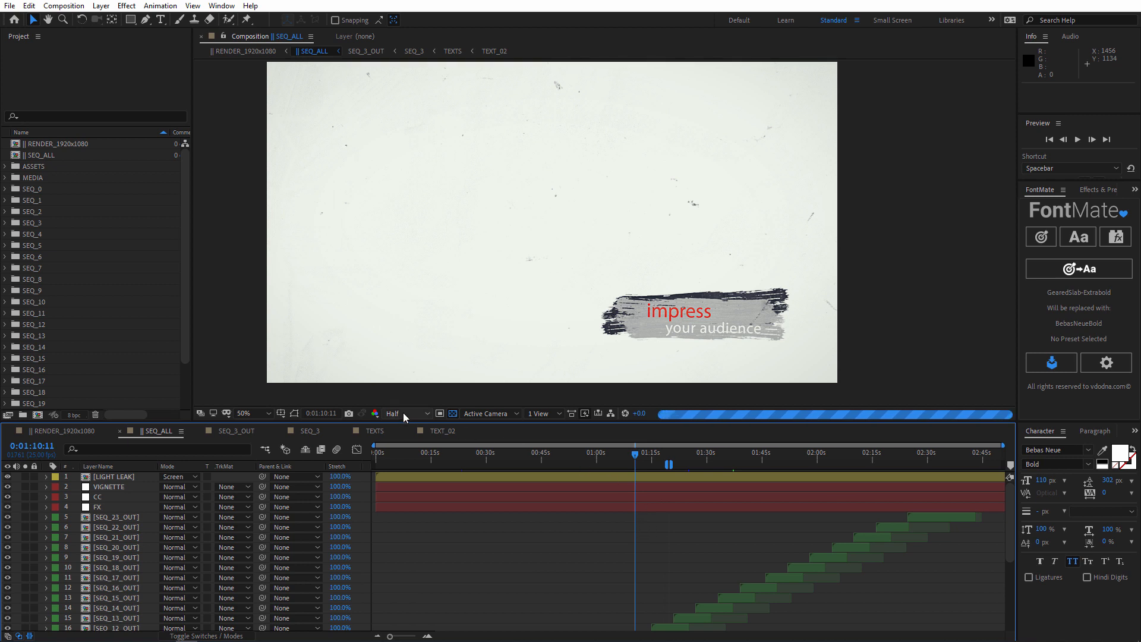
Open the TEXT_01 precomp inside SEQ_5, select its WELL ORGANIZED text layer, and set FontMate's replacement target to All Fonts.
{"action": "left_click_drag", "start_coordinate": [635, 497], "coordinate": [513, 538]}
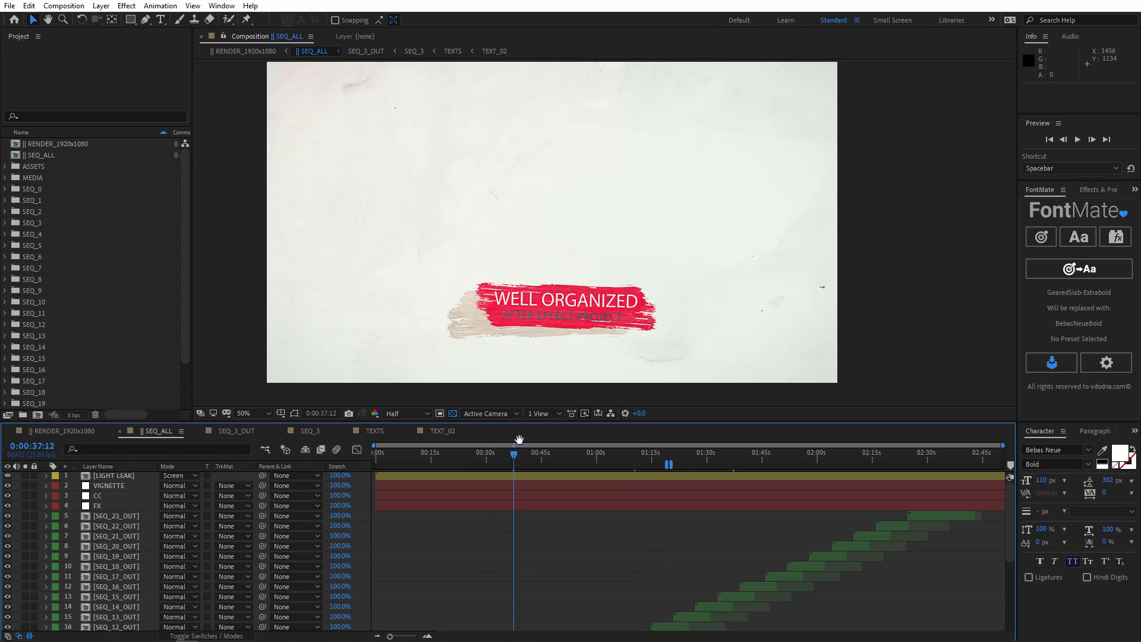
{"action": "scroll", "coordinate": [517, 547], "scroll_direction": "down", "scroll_amount": 5}
{"action": "left_click", "coordinate": [509, 564]}
{"action": "double_click", "coordinate": [510, 565]}
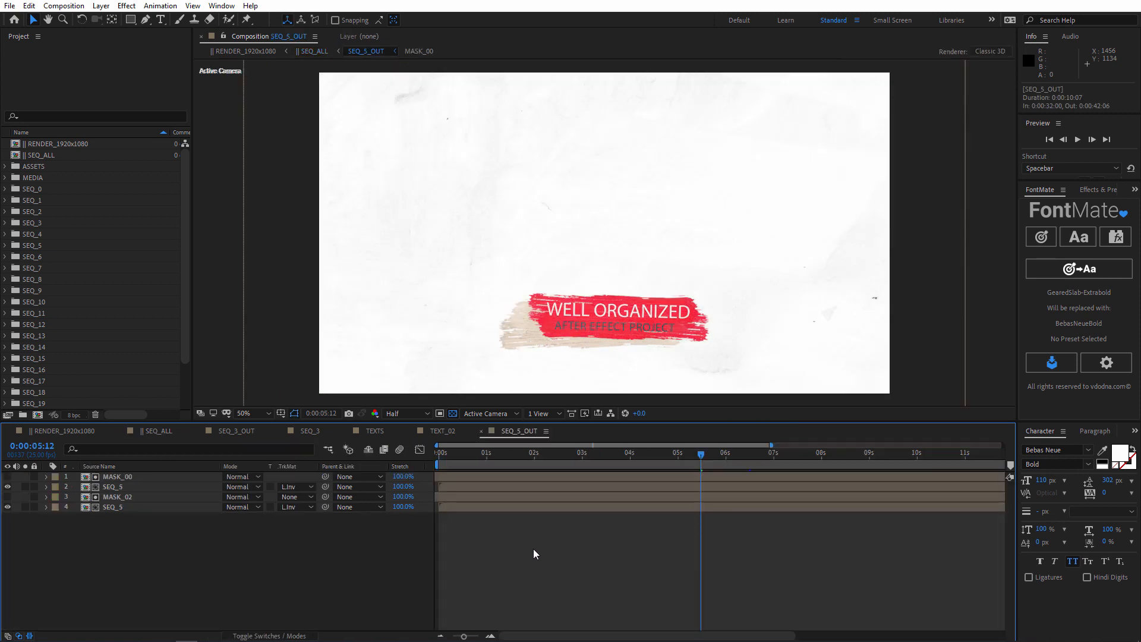
{"action": "double_click", "coordinate": [190, 488]}
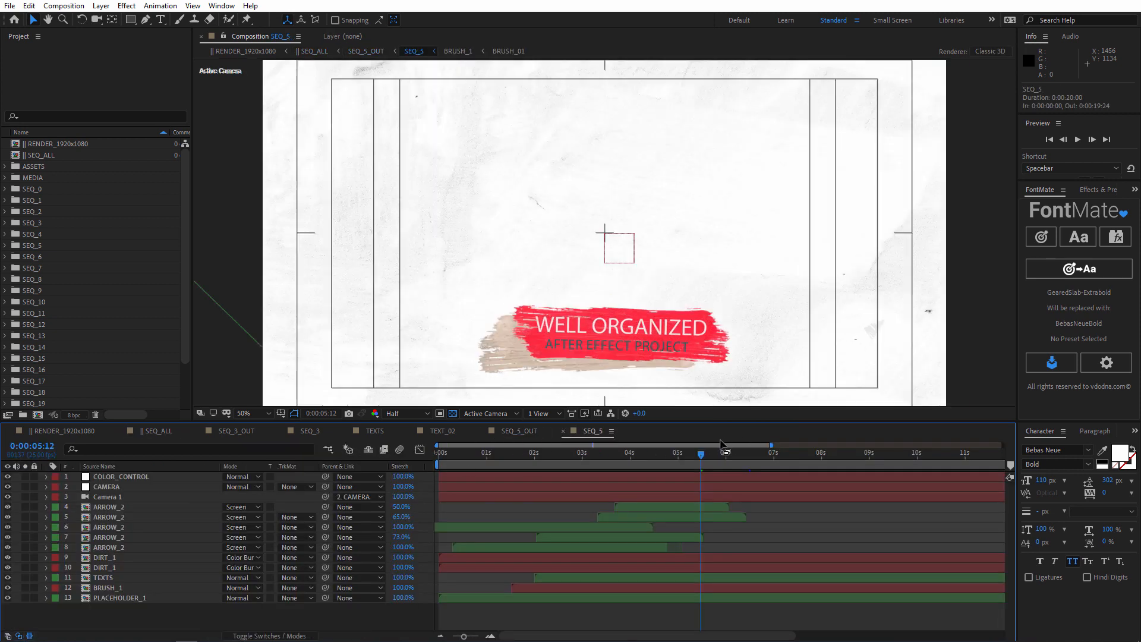
{"action": "left_click", "coordinate": [654, 455]}
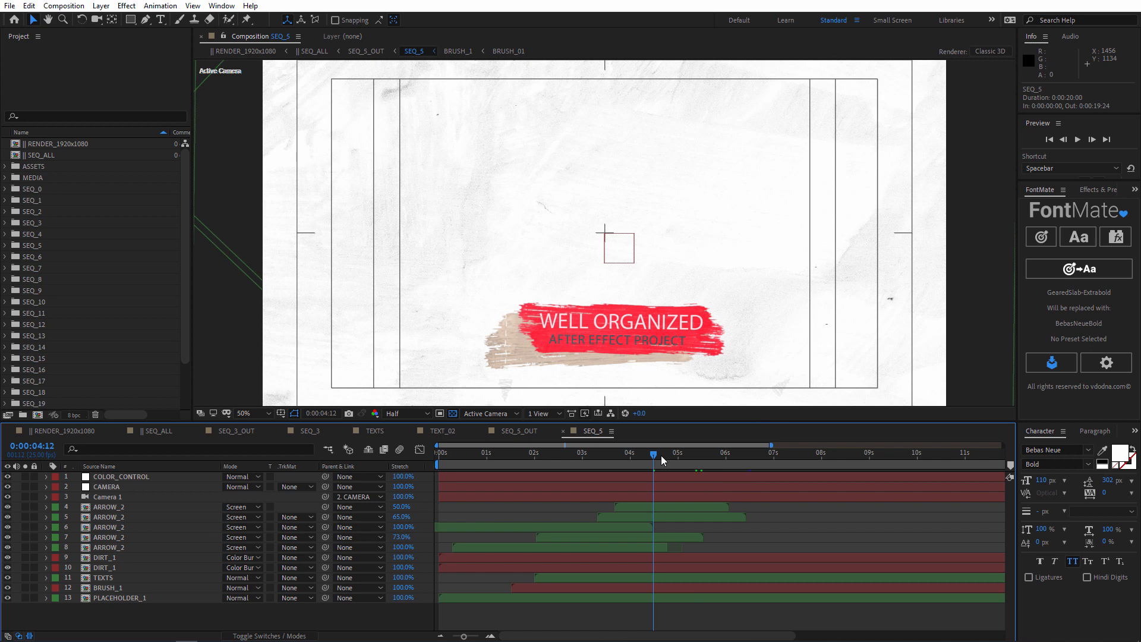
{"action": "double_click", "coordinate": [125, 578]}
{"action": "double_click", "coordinate": [640, 229]}
{"action": "left_click", "coordinate": [643, 234]}
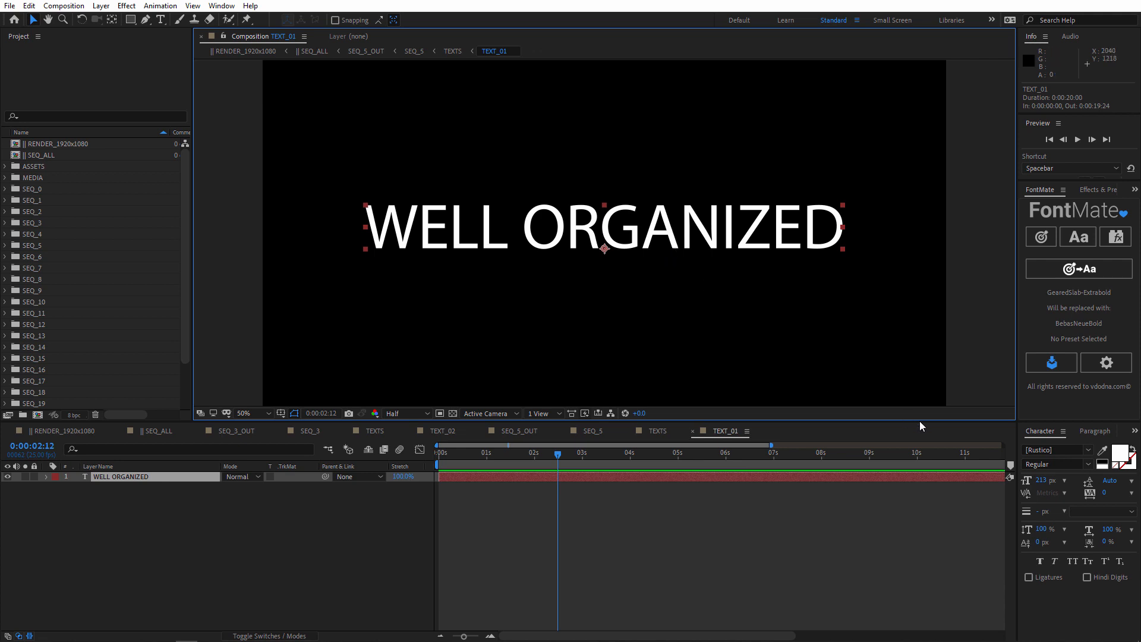
{"action": "left_click", "coordinate": [1043, 237]}
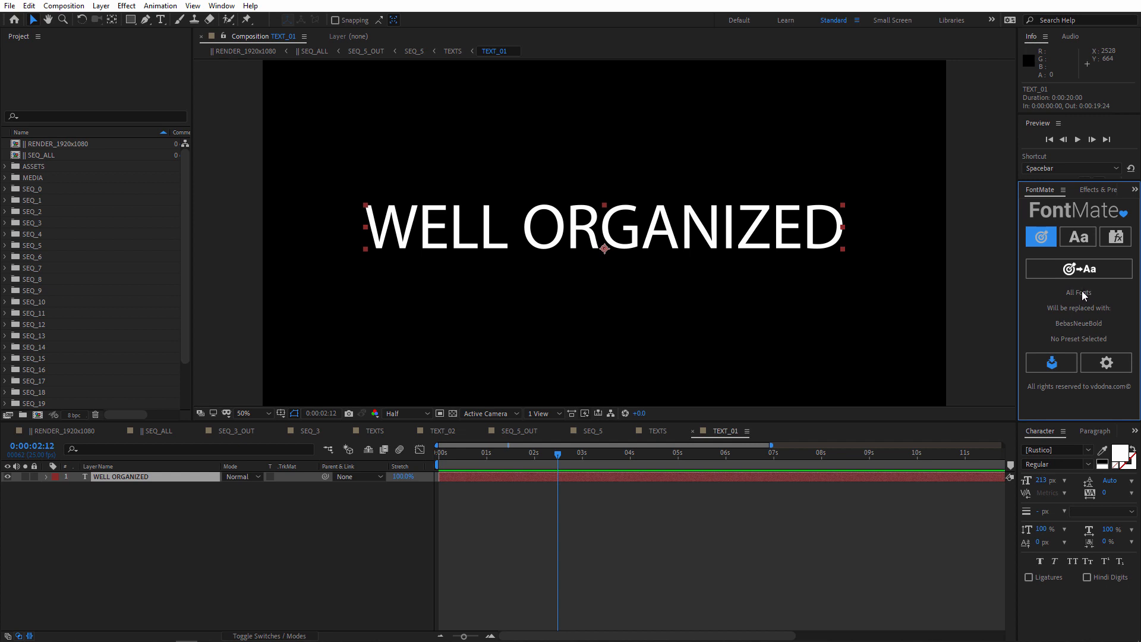
Duplicate the WELL ORGANIZED text layer and move the copy 300 px straight down below the original.
{"action": "left_click", "coordinate": [717, 240]}
{"action": "key", "text": "ctrl+d"}
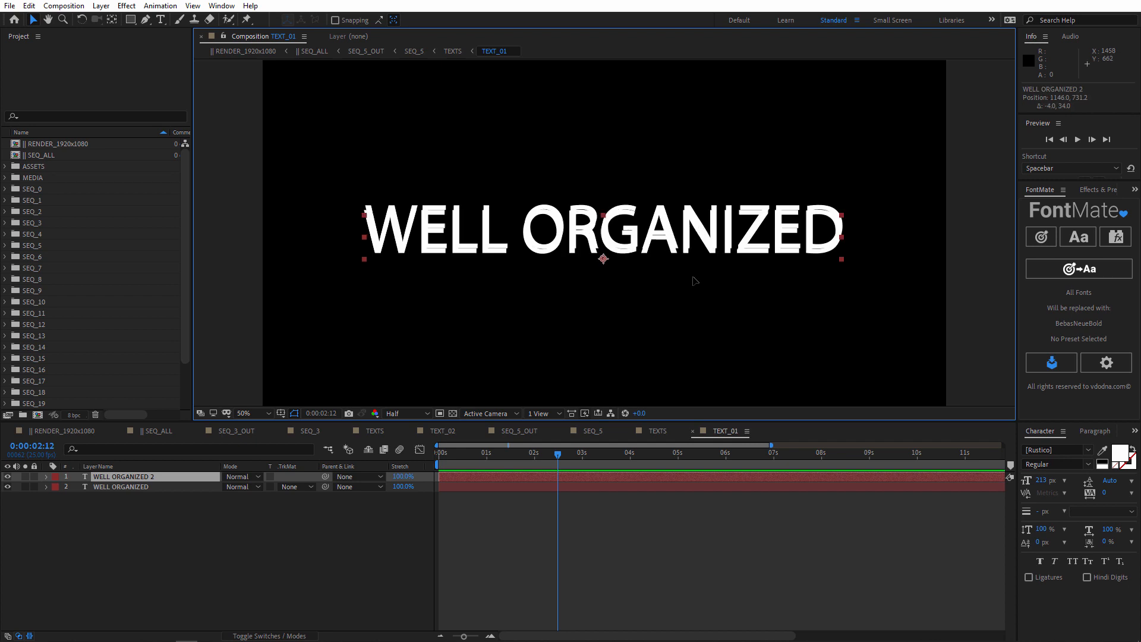
{"action": "key", "text": "shift+Down"}
{"action": "key", "text": "shift+Down"}
{"action": "key", "text": "shift+Down"}
{"action": "key", "text": "shift+Down"}
{"action": "key", "text": "shift+Down"}
{"action": "key", "text": "shift+Down"}
{"action": "key", "text": "shift+Down"}
{"action": "key", "text": "shift+Down"}
{"action": "key", "text": "shift+Down"}
{"action": "key", "text": "shift+Down"}
{"action": "key", "text": "shift+Down"}
{"action": "key", "text": "shift+Down"}
{"action": "key", "text": "shift+Down"}
{"action": "key", "text": "shift+Down"}
{"action": "key", "text": "shift+Down"}
{"action": "key", "text": "shift+Down"}
{"action": "key", "text": "shift+Down"}
{"action": "key", "text": "shift+Down"}
{"action": "key", "text": "shift+Down"}
{"action": "key", "text": "shift+Down"}
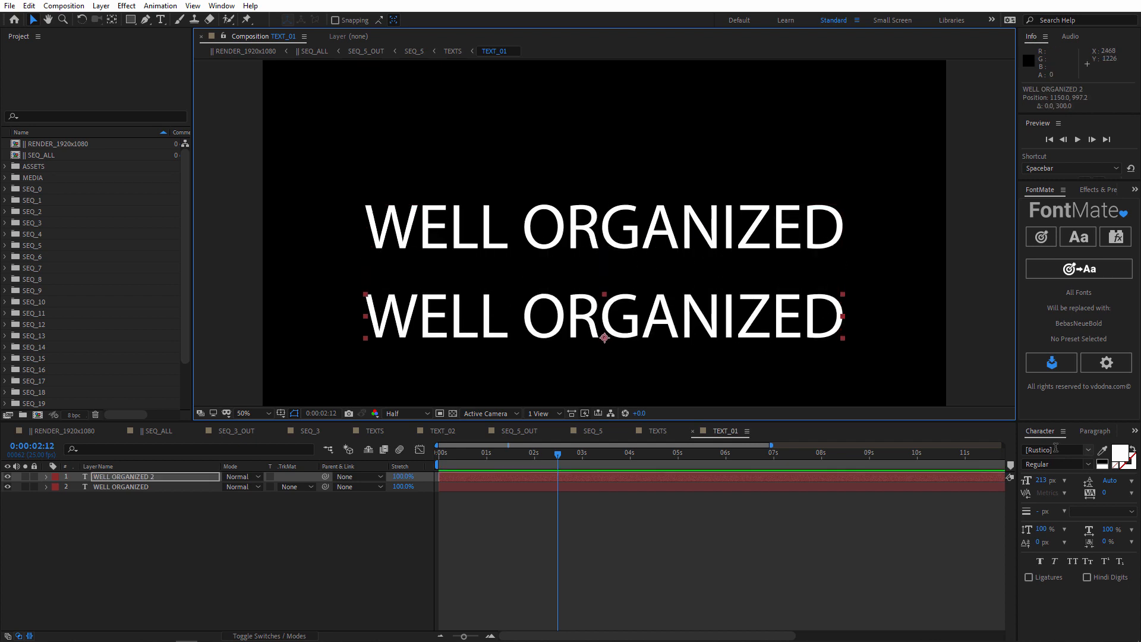
Set the duplicate's font to Almoni DL AAA, take it as FontMate's replacement font, and delete the duplicate layer.
{"action": "left_click", "coordinate": [1057, 450]}
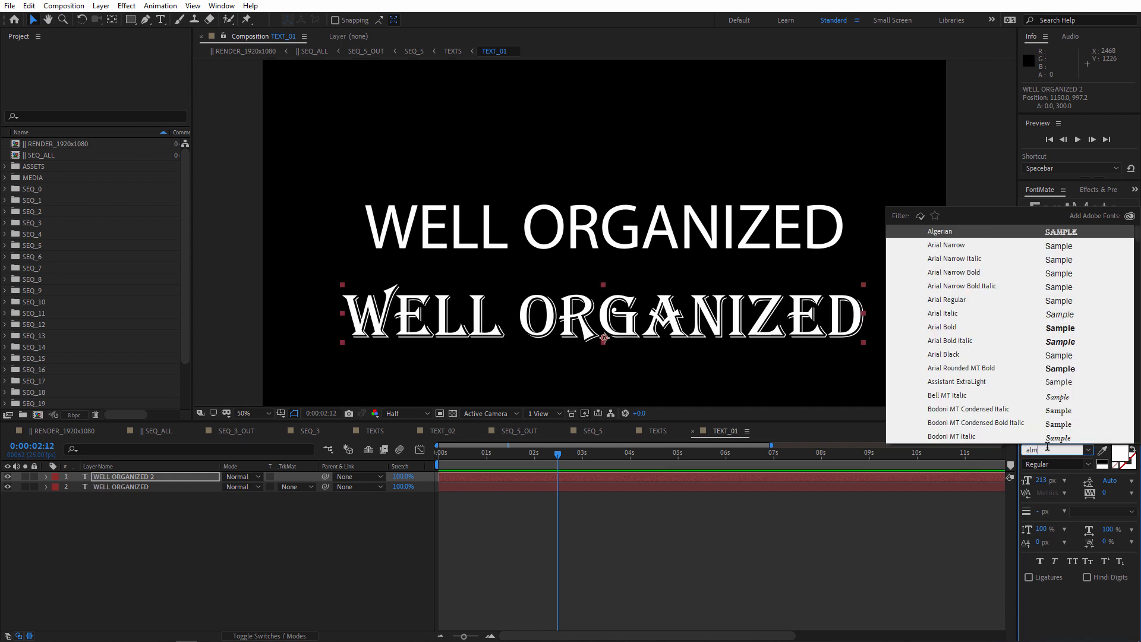
{"action": "key", "text": "Return"}
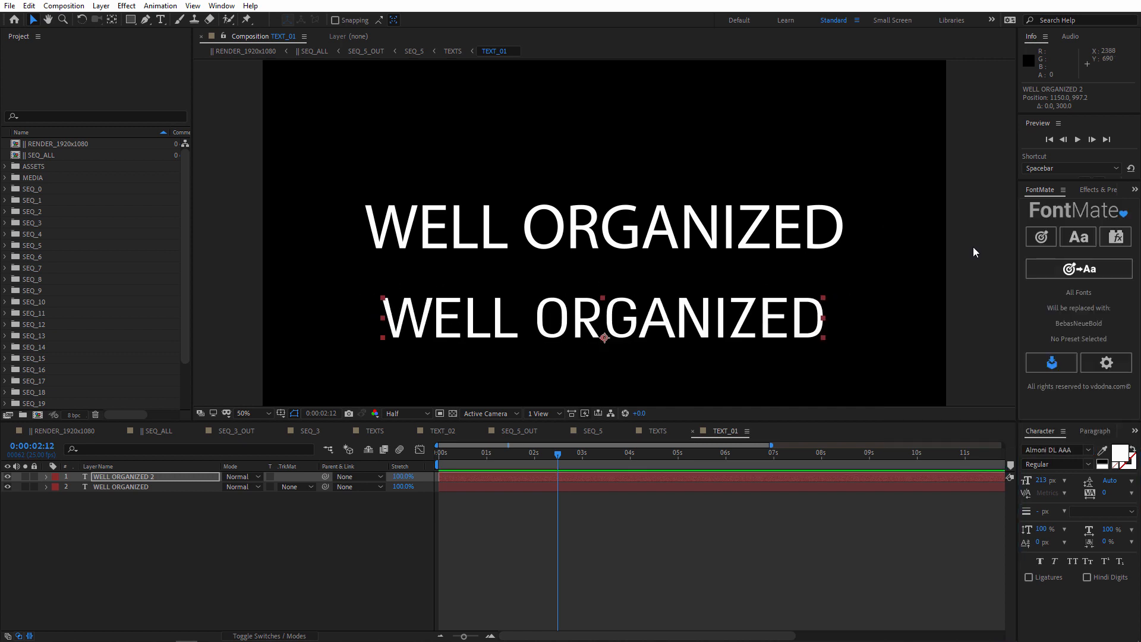
{"action": "left_click", "coordinate": [1080, 238]}
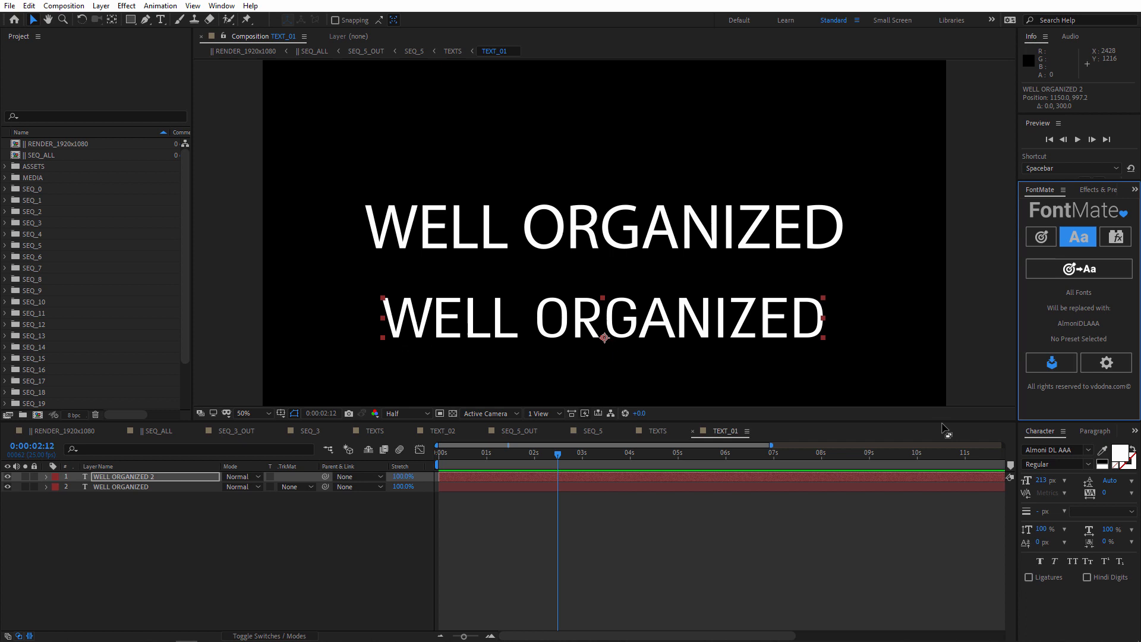
{"action": "left_click", "coordinate": [688, 327]}
{"action": "key", "text": "Delete"}
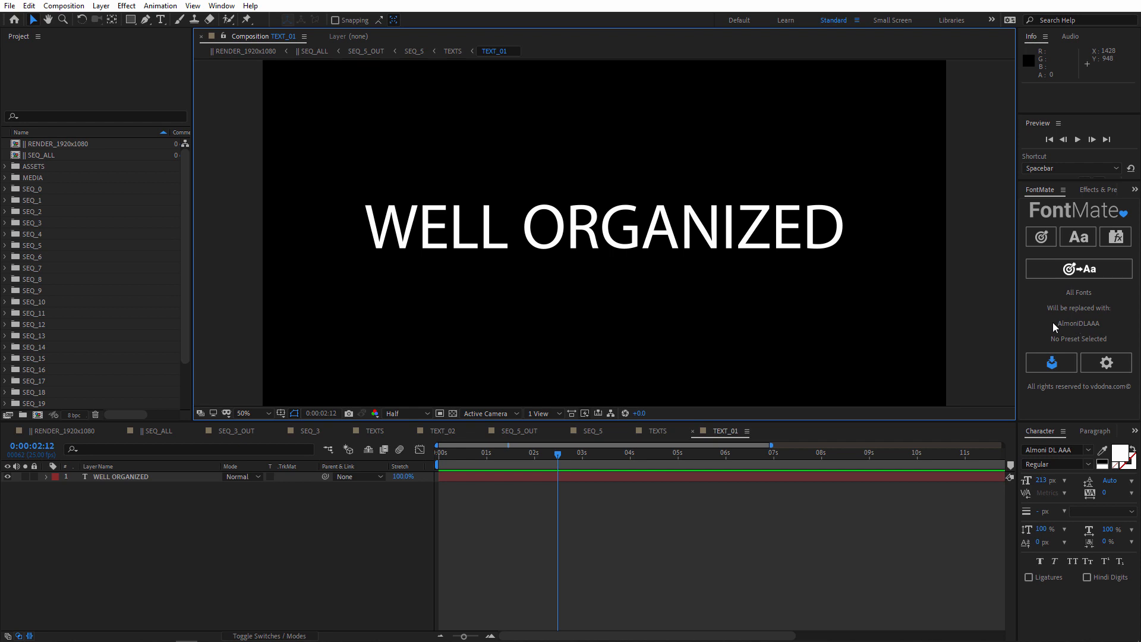
Search FontMate's preset list for "heb" and select the Heb Support preset.
{"action": "left_click", "coordinate": [1107, 243]}
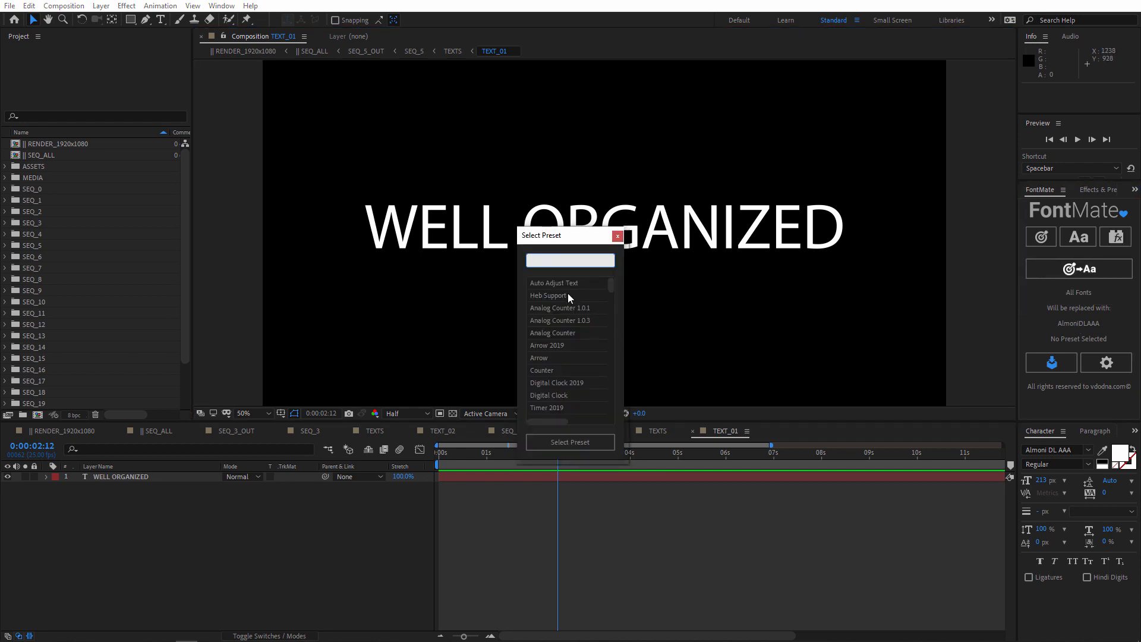
{"action": "left_click", "coordinate": [569, 296]}
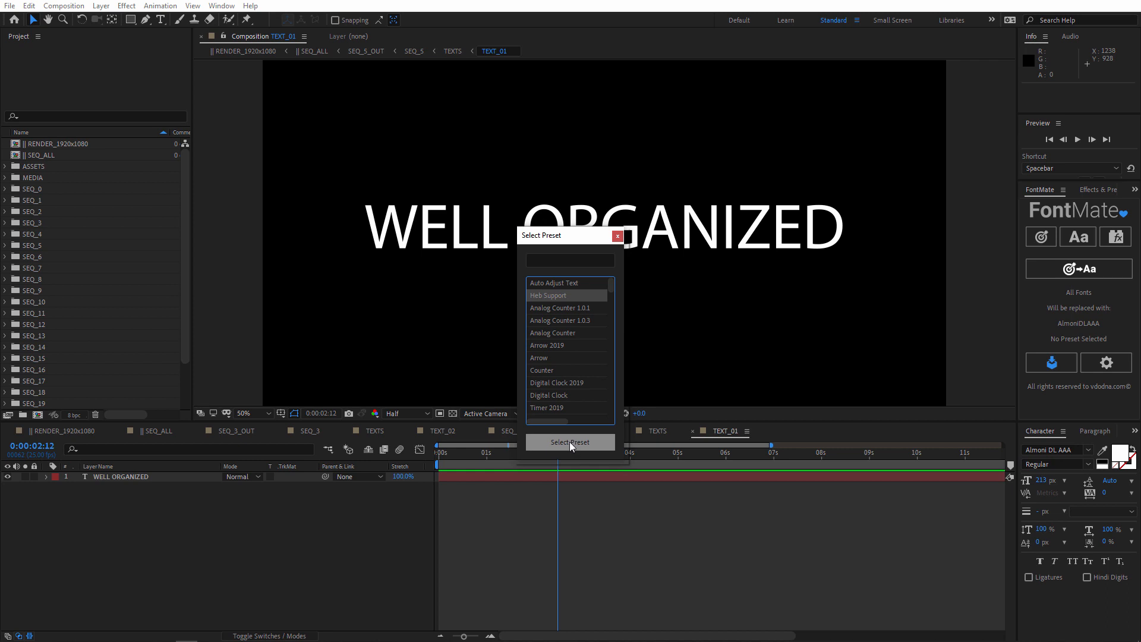
{"action": "left_click_drag", "start_coordinate": [613, 289], "coordinate": [612, 375]}
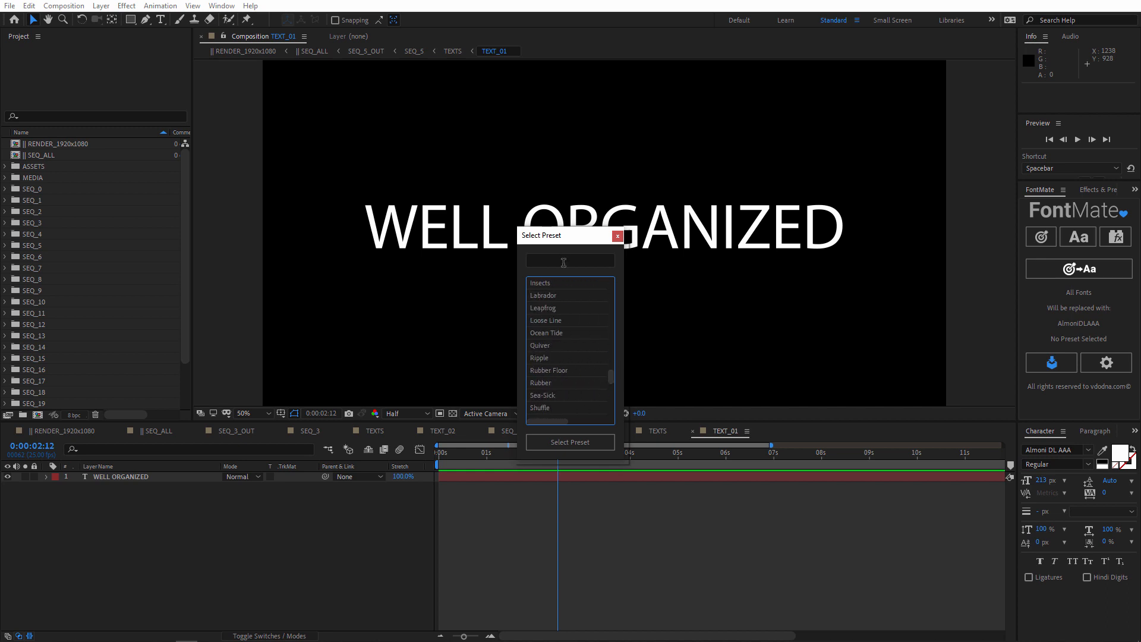
{"action": "left_click", "coordinate": [555, 260]}
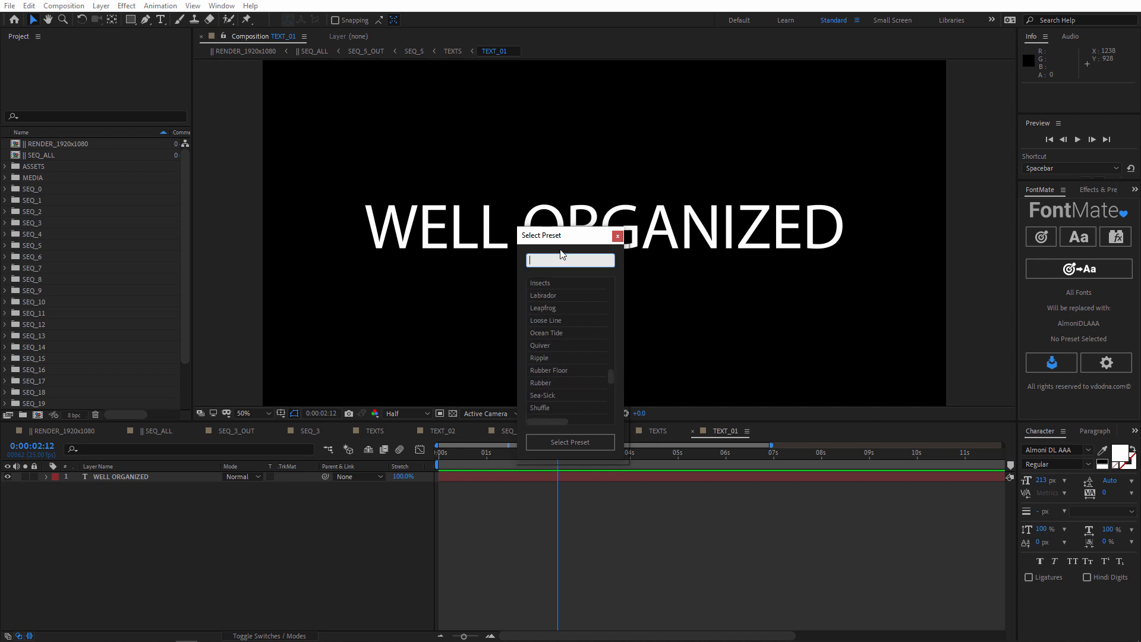
{"action": "left_click", "coordinate": [1096, 194]}
{"action": "left_click", "coordinate": [564, 266]}
{"action": "type", "text": "heb"}
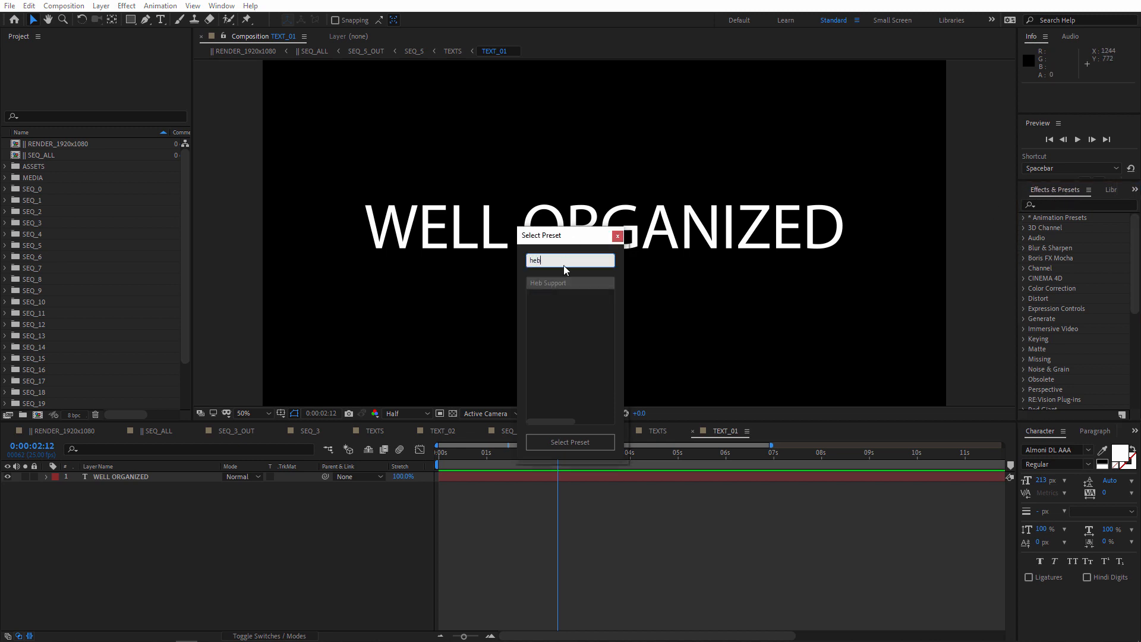
{"action": "left_click", "coordinate": [550, 283]}
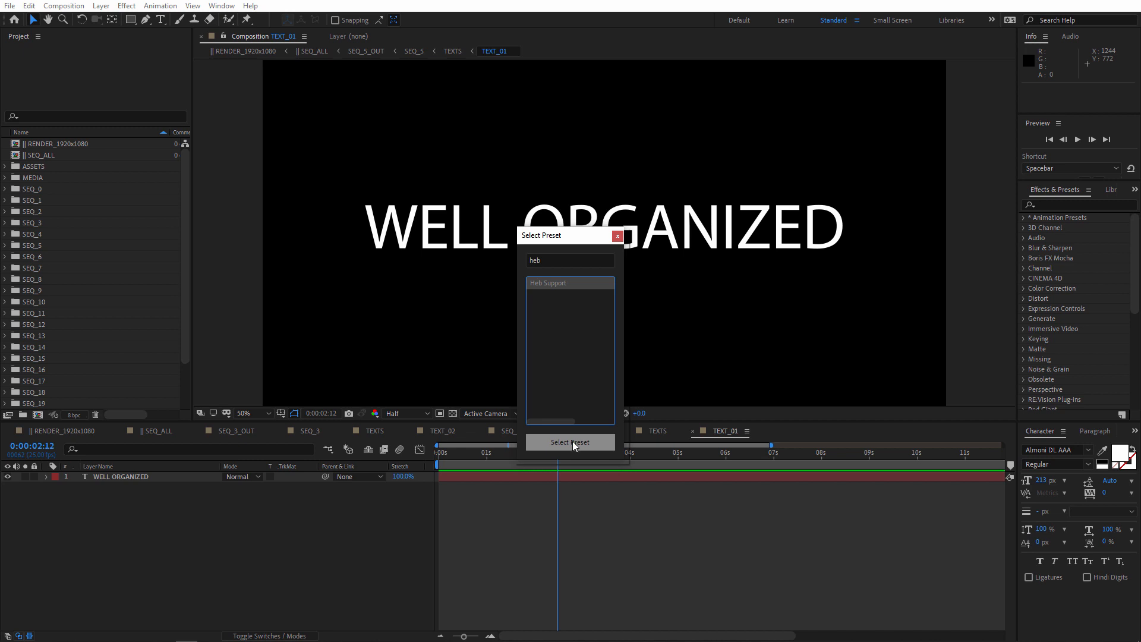
{"action": "left_click", "coordinate": [577, 442]}
Return to FontMate and run the replacement of all fonts with AlmoniDLAAA and the Heb Support preset.
{"action": "left_click", "coordinate": [1107, 191]}
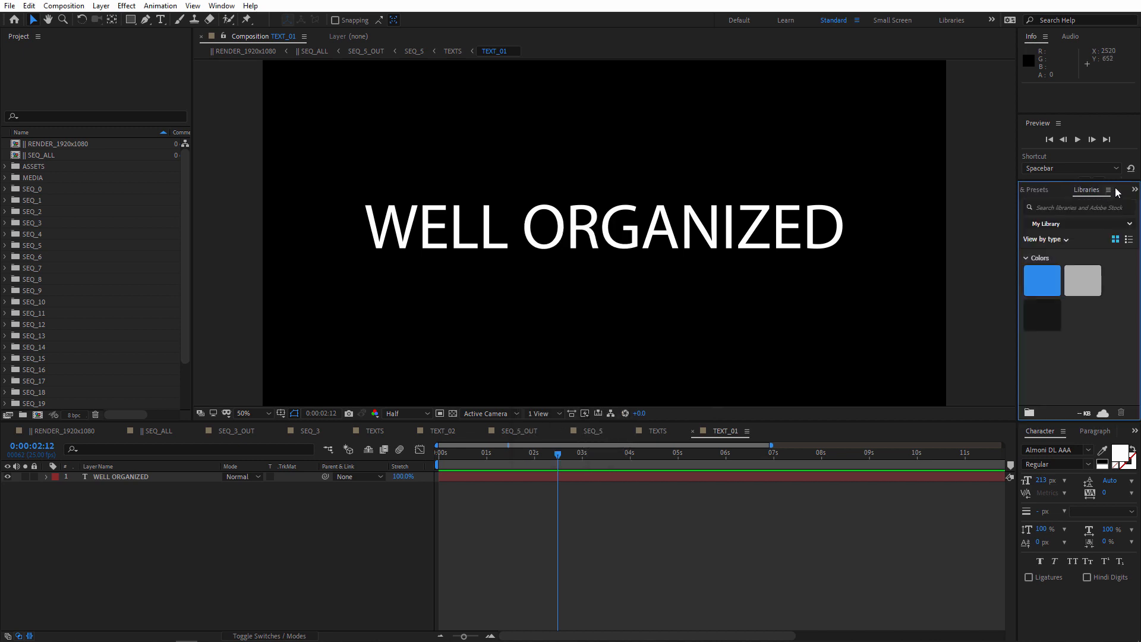
{"action": "left_click", "coordinate": [1134, 190]}
{"action": "left_click", "coordinate": [1094, 278]}
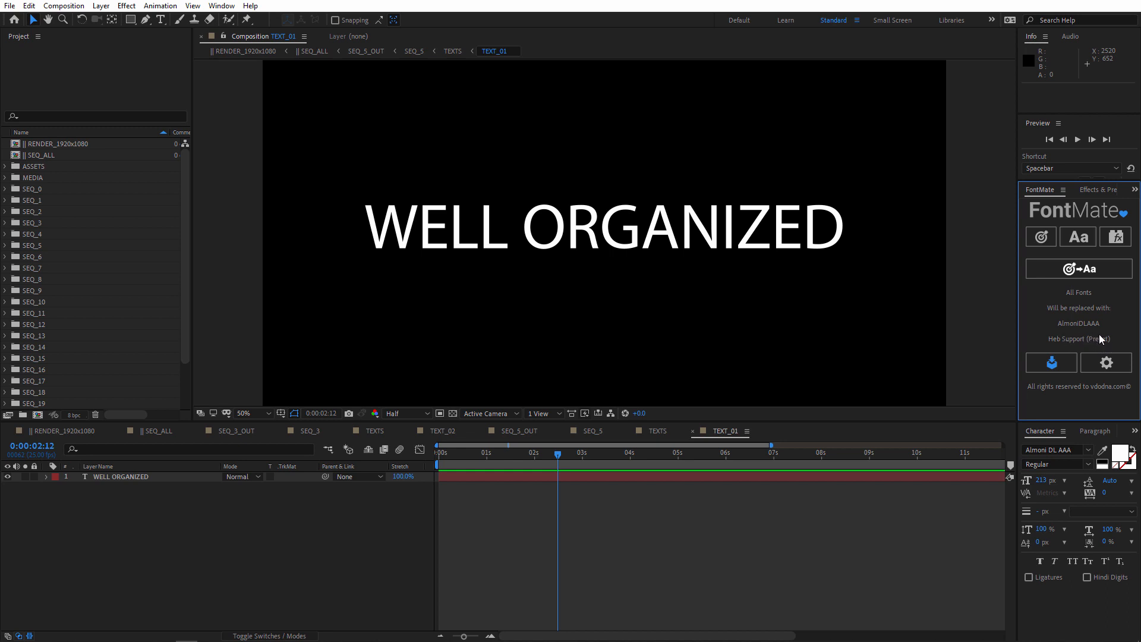
{"action": "left_click", "coordinate": [1097, 273]}
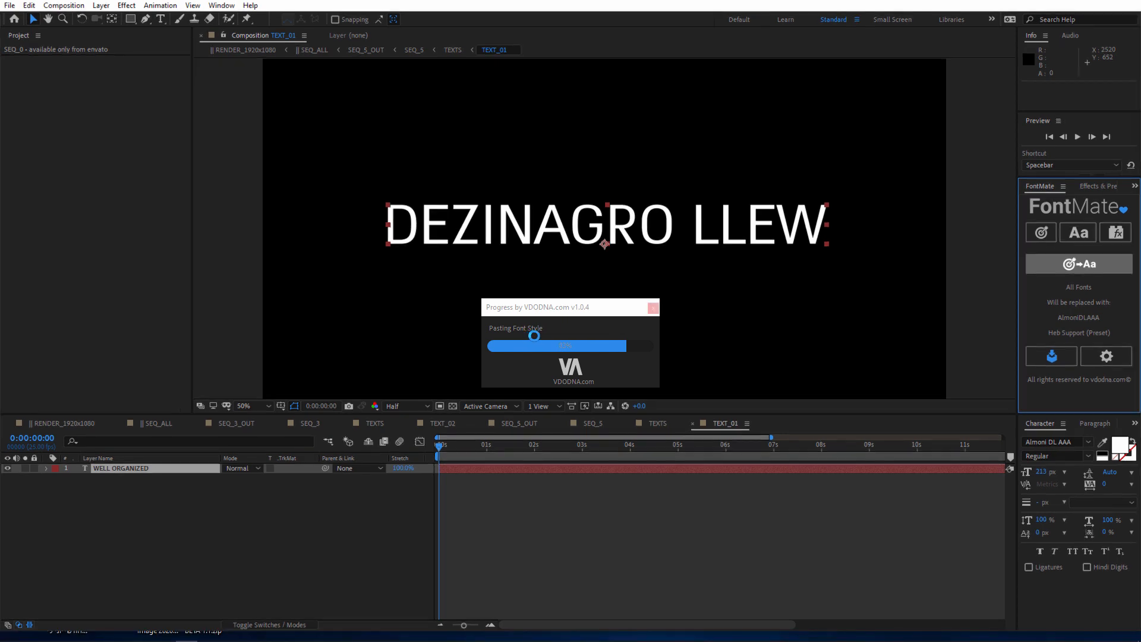
Change the reversed WELL ORGANIZED text to "עברית" and check the title in the SEQ_5_OUT composition.
{"action": "double_click", "coordinate": [606, 229]}
{"action": "type", "text": "עברית"}
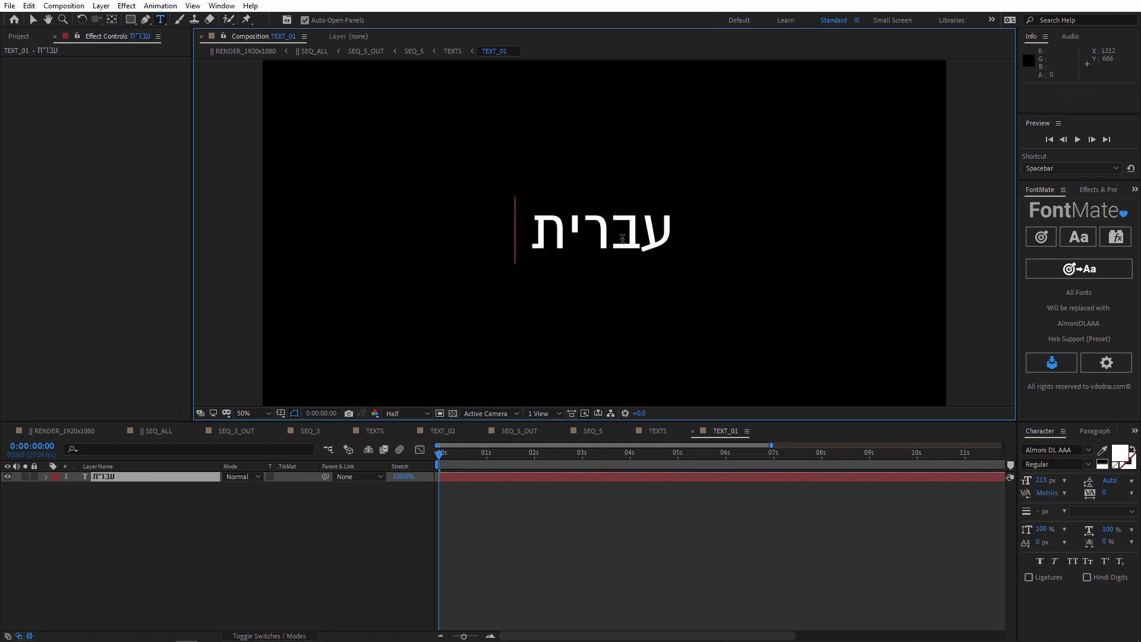
{"action": "left_click", "coordinate": [383, 52]}
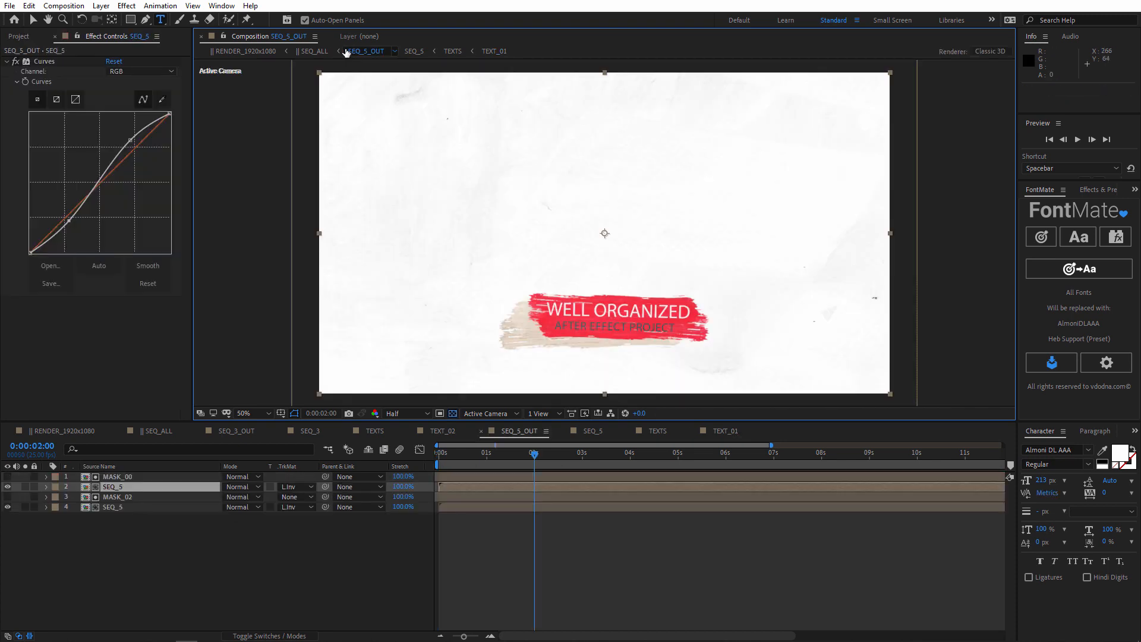
{"action": "left_click", "coordinate": [316, 51]}
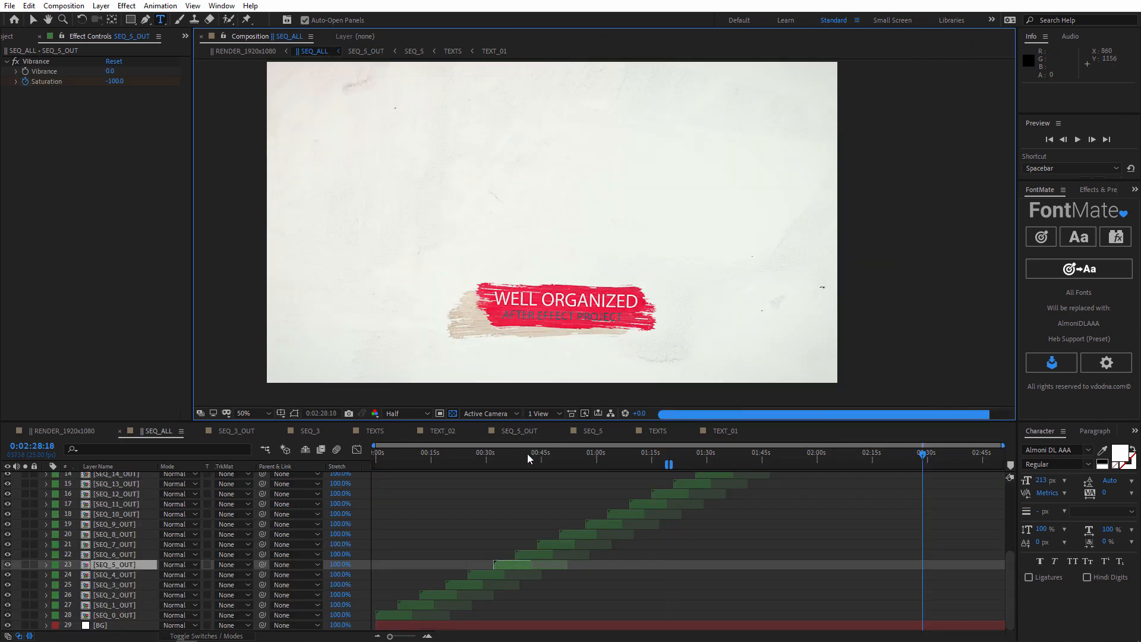
{"action": "left_click", "coordinate": [505, 454]}
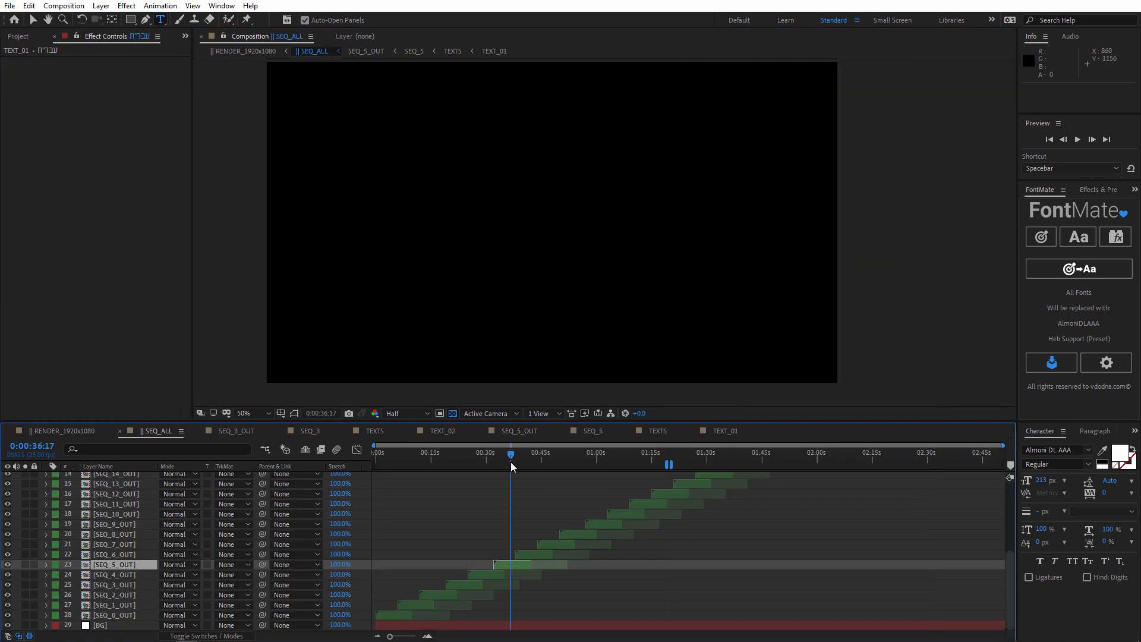
{"action": "double_click", "coordinate": [512, 562]}
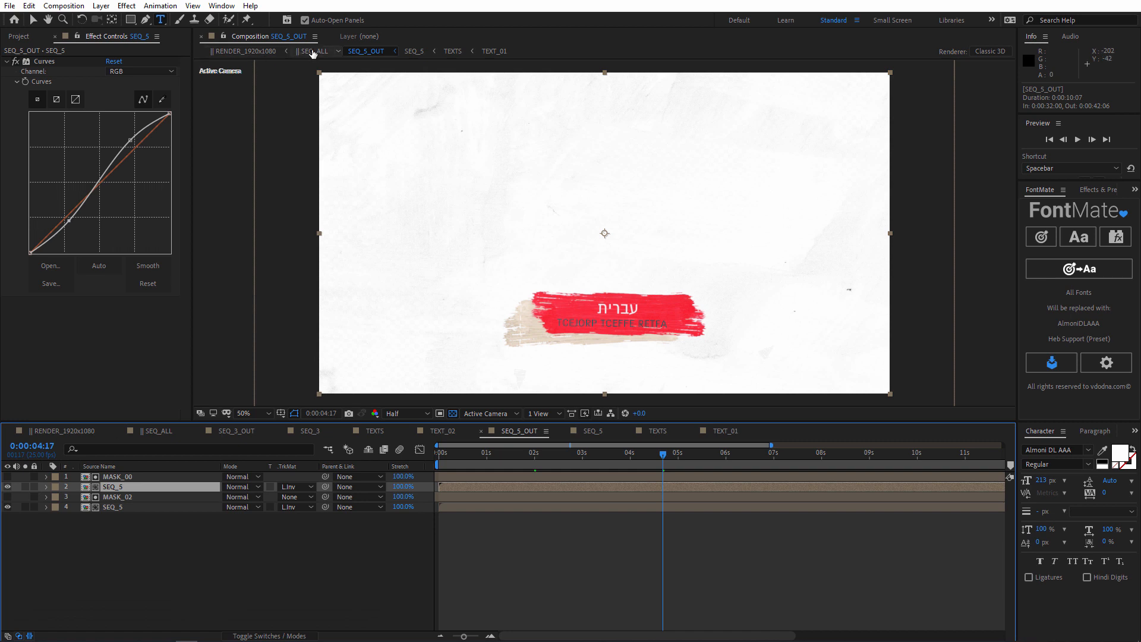
Open the SEQ_7 precomp from SEQ_ALL and view its replaced titles at about 0:00:06:11.
{"action": "left_click", "coordinate": [315, 51]}
{"action": "left_click", "coordinate": [523, 455]}
{"action": "left_click_drag", "start_coordinate": [535, 455], "coordinate": [561, 487]}
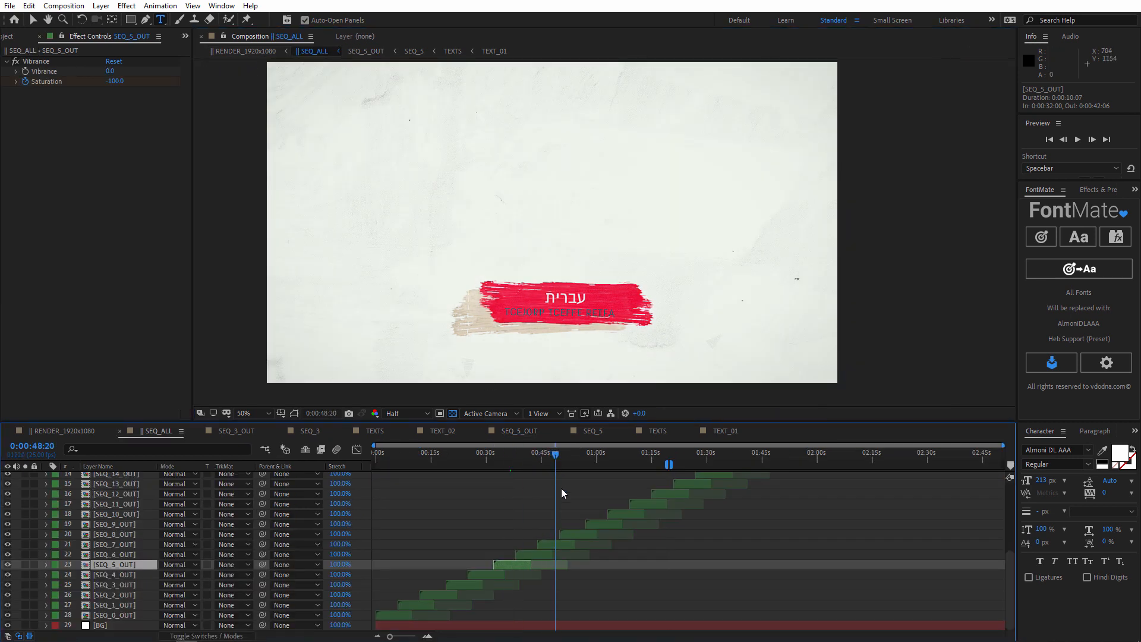
{"action": "double_click", "coordinate": [562, 544]}
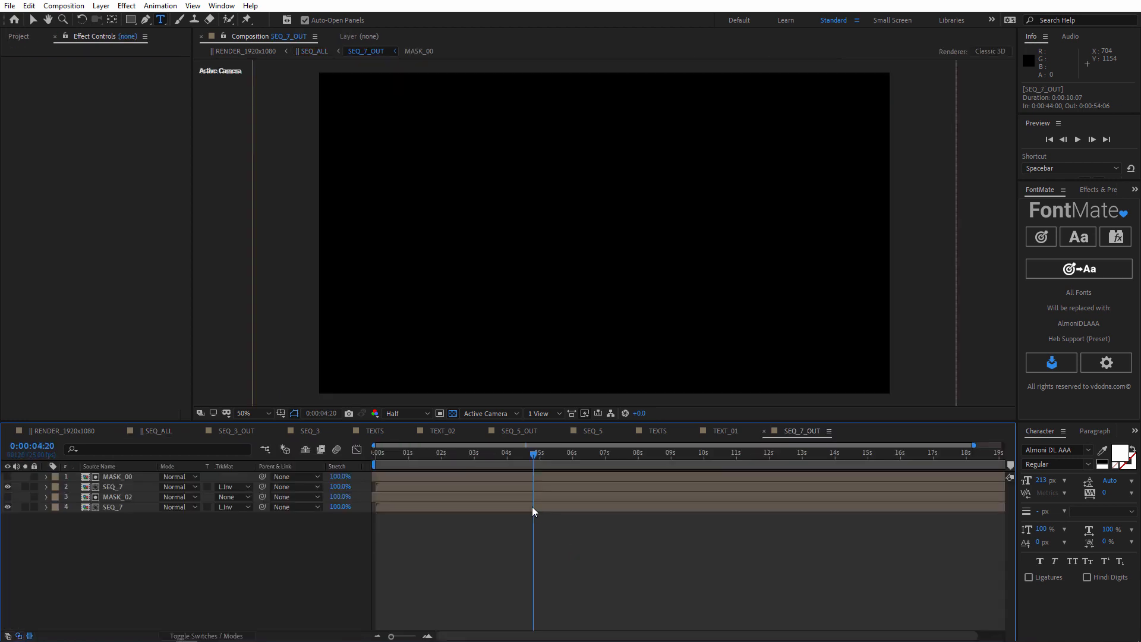
{"action": "double_click", "coordinate": [146, 488]}
{"action": "left_click_drag", "start_coordinate": [535, 453], "coordinate": [586, 453]}
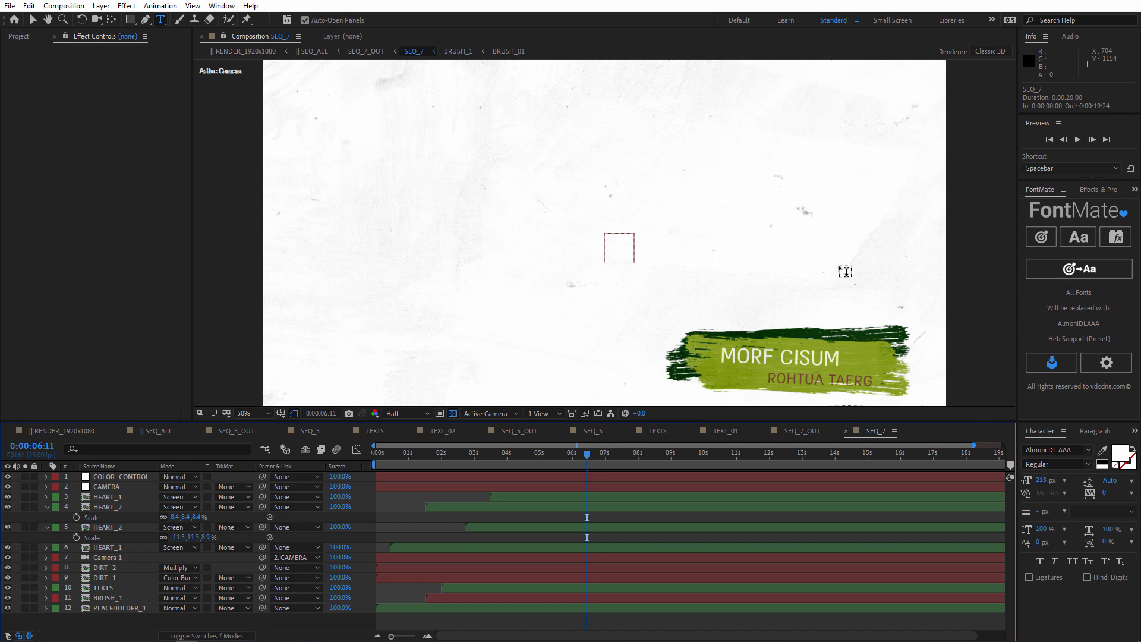
Collect the project's fonts with FontMate into the Tutorial folder, accepting the copyright confirmation, and select the collected Fonts Folder in File Explorer.
{"action": "left_click", "coordinate": [1090, 190]}
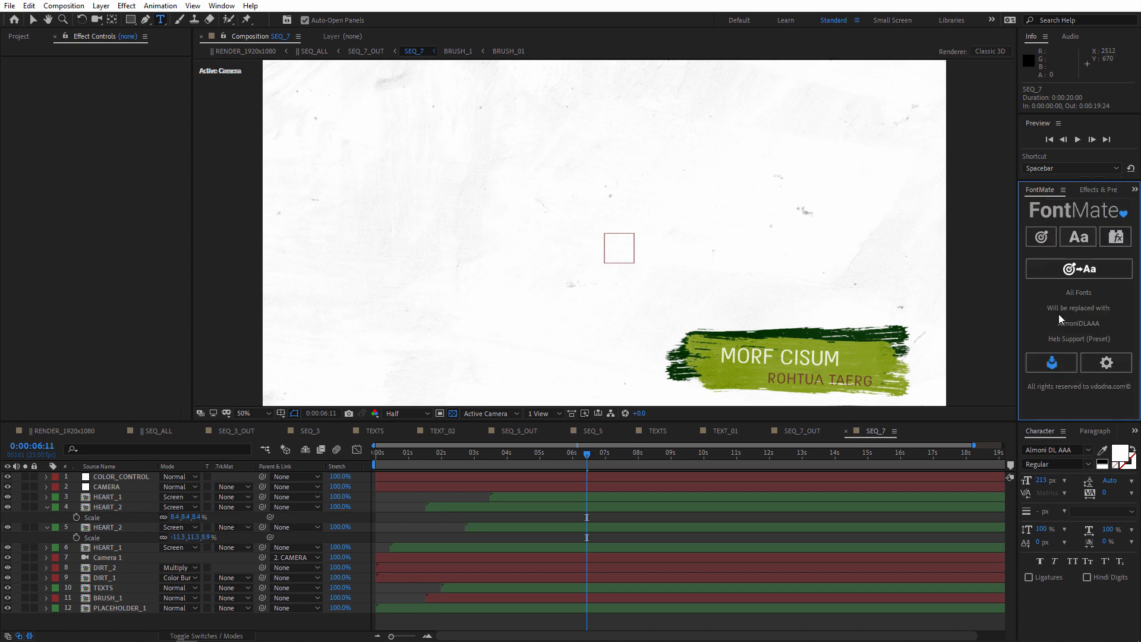
{"action": "left_click", "coordinate": [1053, 364]}
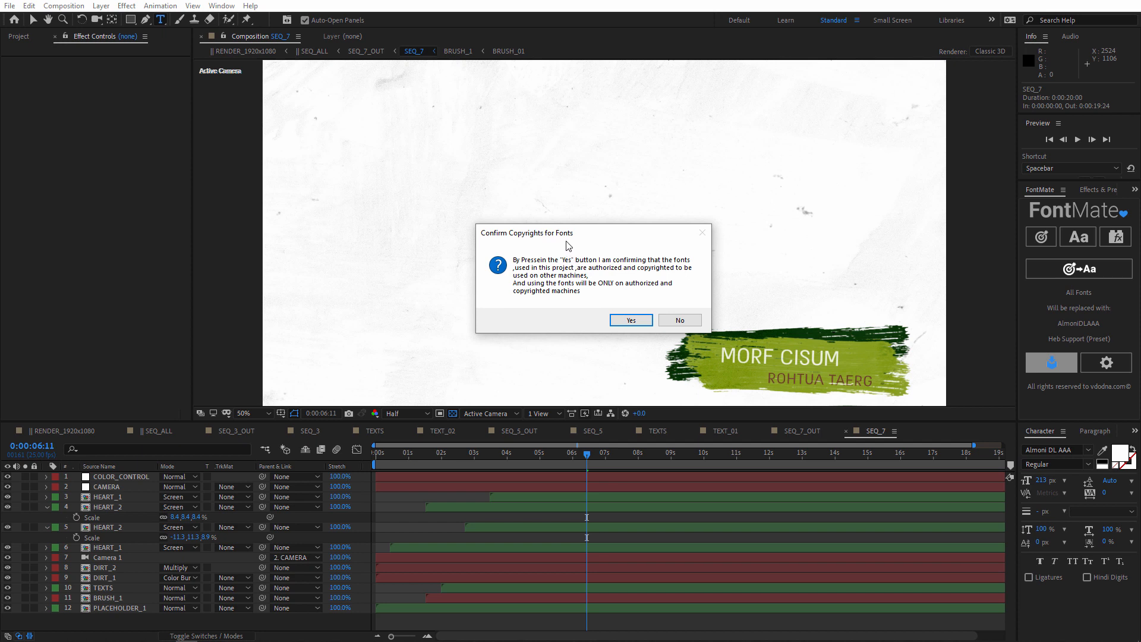
{"action": "left_click", "coordinate": [631, 321]}
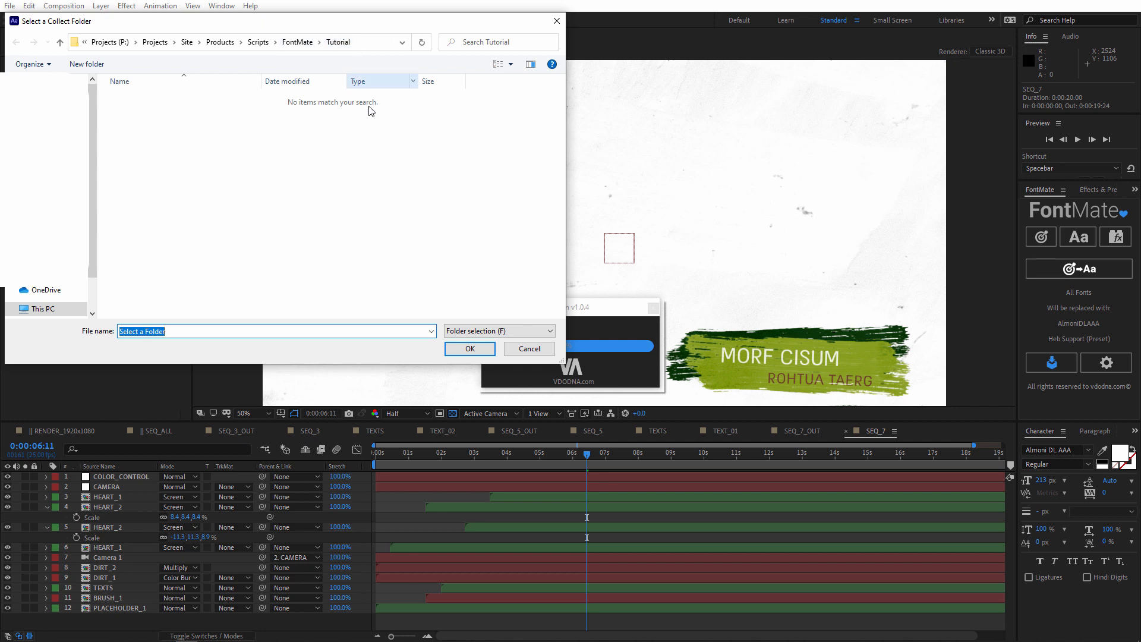
{"action": "left_click", "coordinate": [469, 349]}
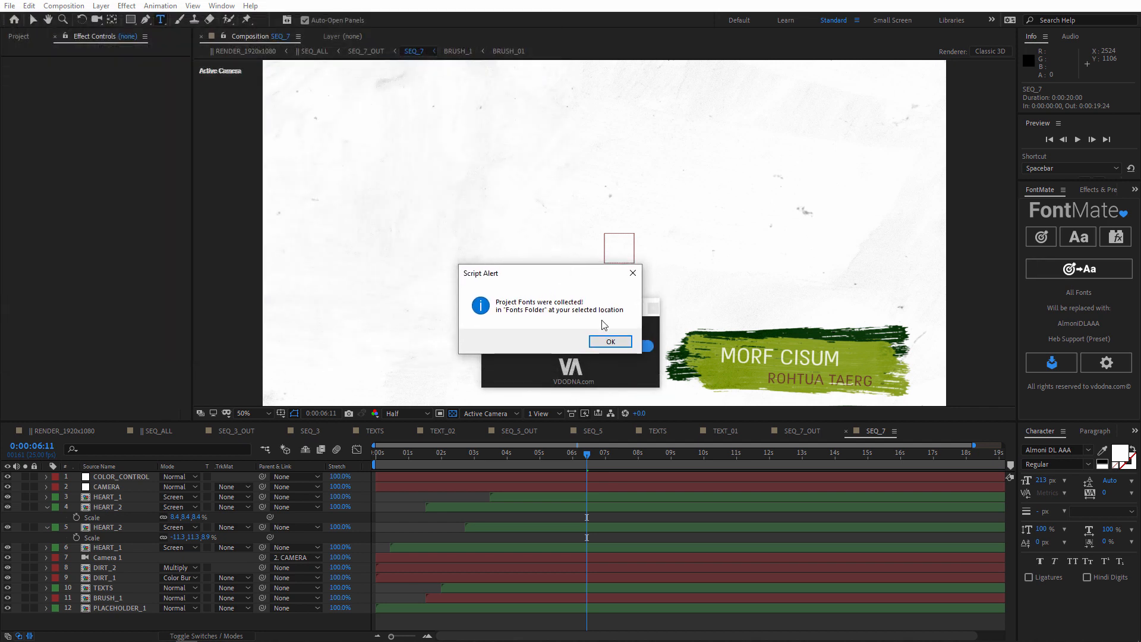
{"action": "left_click", "coordinate": [608, 340]}
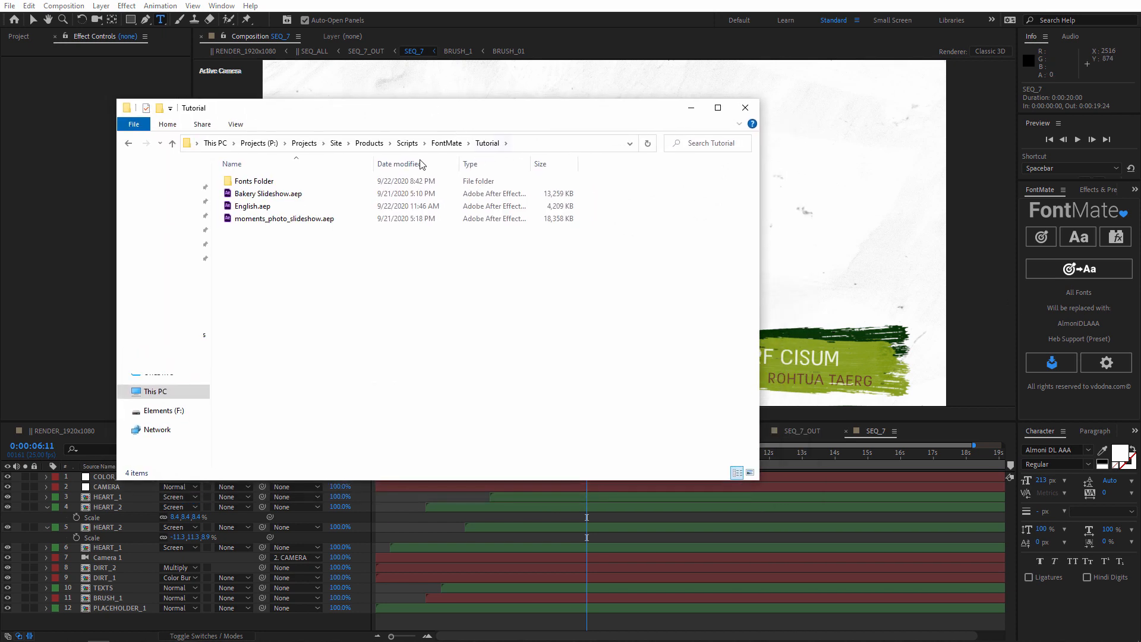
{"action": "left_click", "coordinate": [255, 183]}
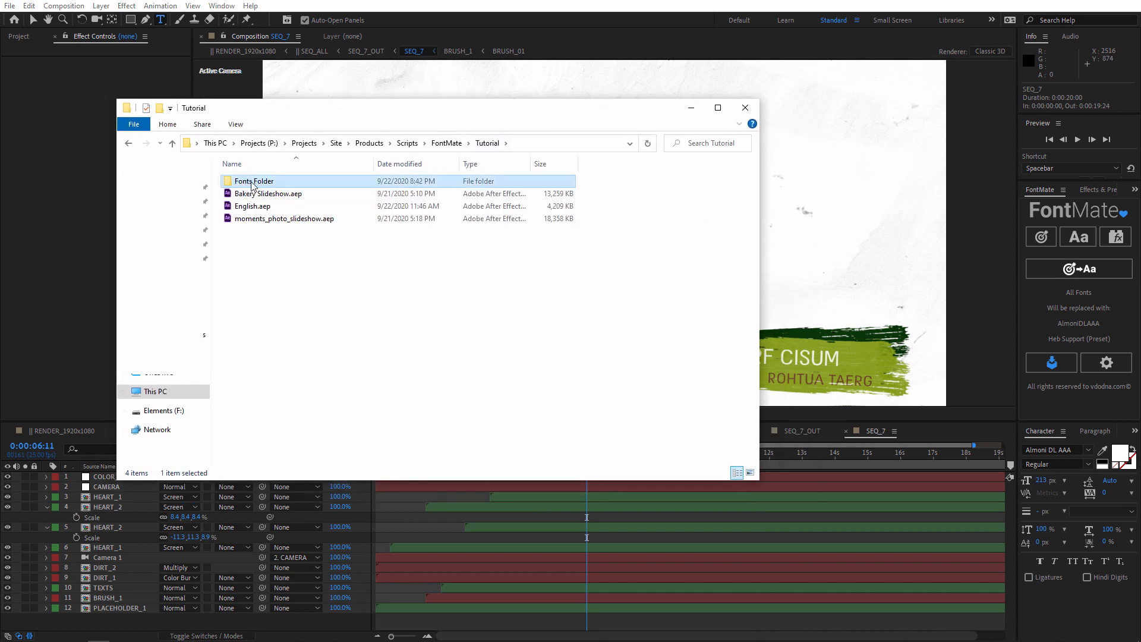
Open the collected Fonts Folder and select the almoni-dl-aaa-regular.otf font file in it.
{"action": "double_click", "coordinate": [269, 182]}
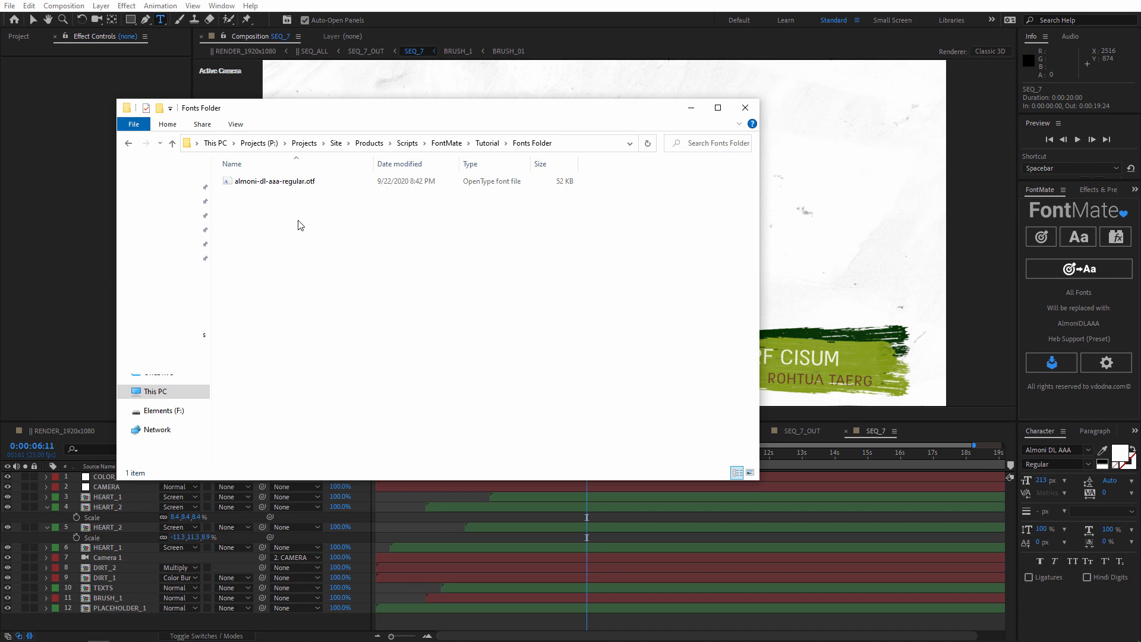
{"action": "left_click", "coordinate": [243, 182]}
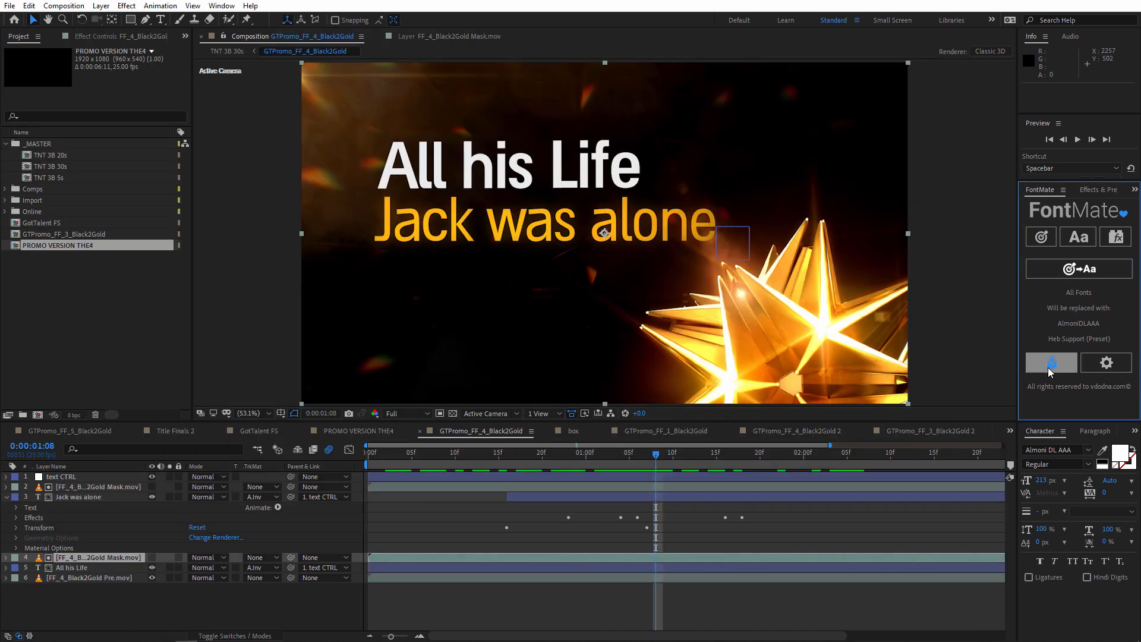
In the project with the GTPromo_FF_4_Black2Gold composition, collect the project's fonts with FontMate into the Tutorial folder, accepting the copyright confirmation.
{"action": "left_click", "coordinate": [1049, 370]}
{"action": "left_click", "coordinate": [613, 381]}
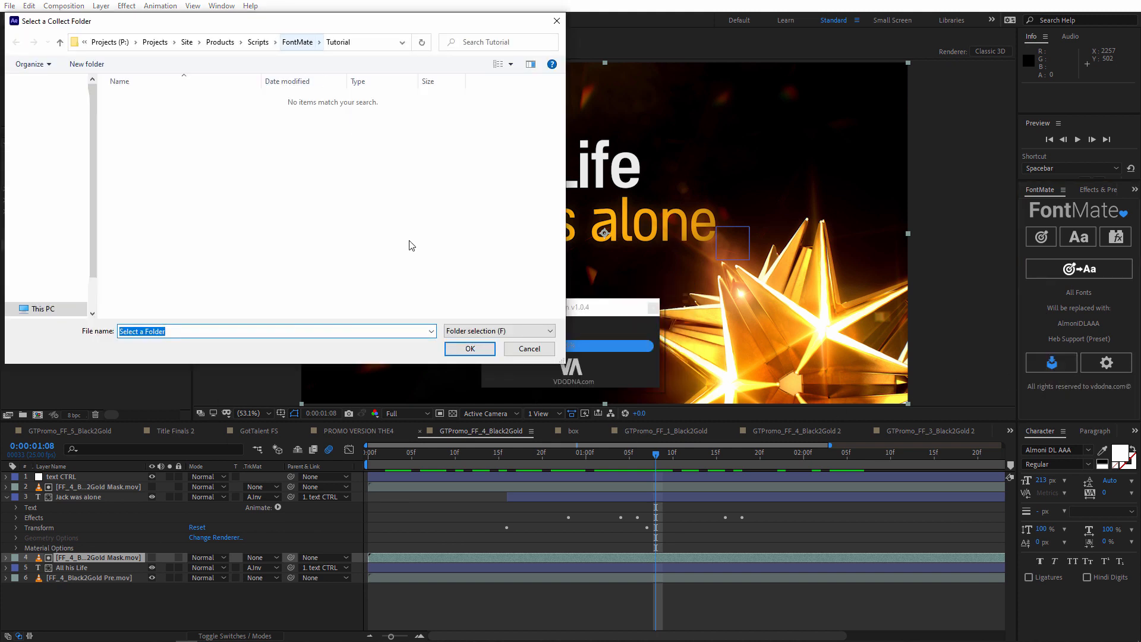
{"action": "left_click", "coordinate": [470, 349]}
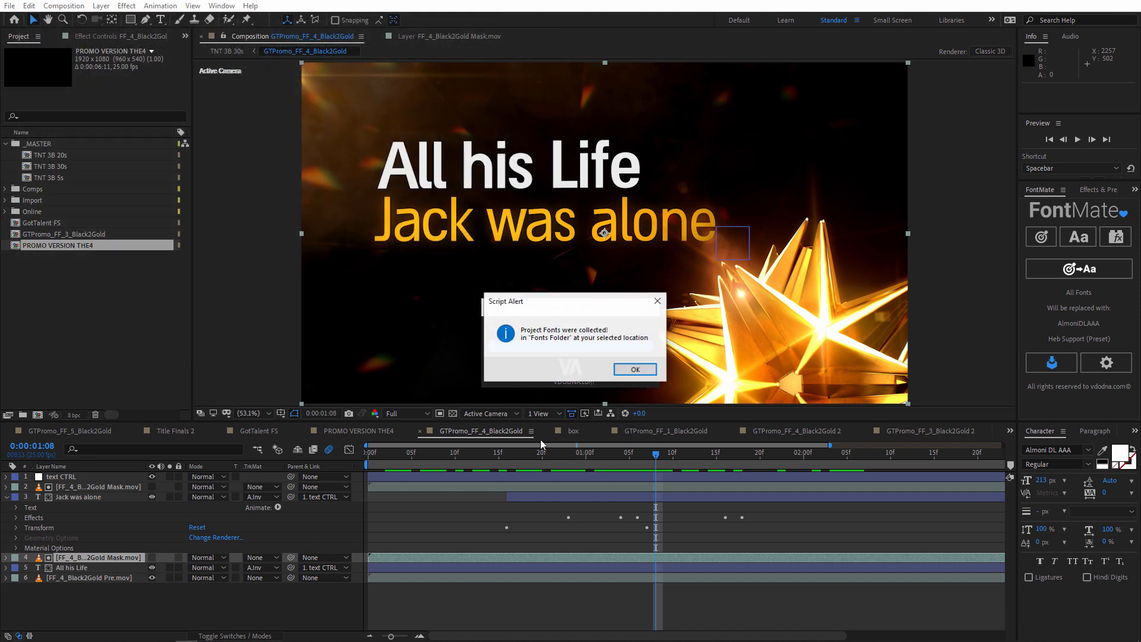
{"action": "left_click", "coordinate": [634, 369]}
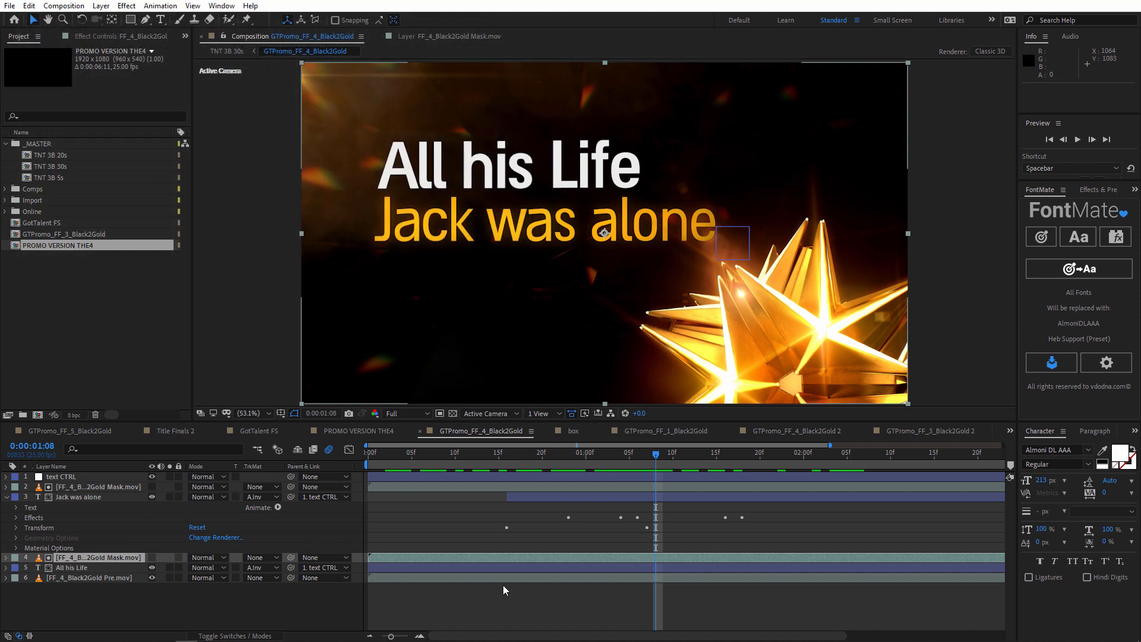
Switch to File Explorer, open the Fonts Folder inside Tutorial and examine the font files collected from the promo project.
{"action": "key", "text": "alt+Tab"}
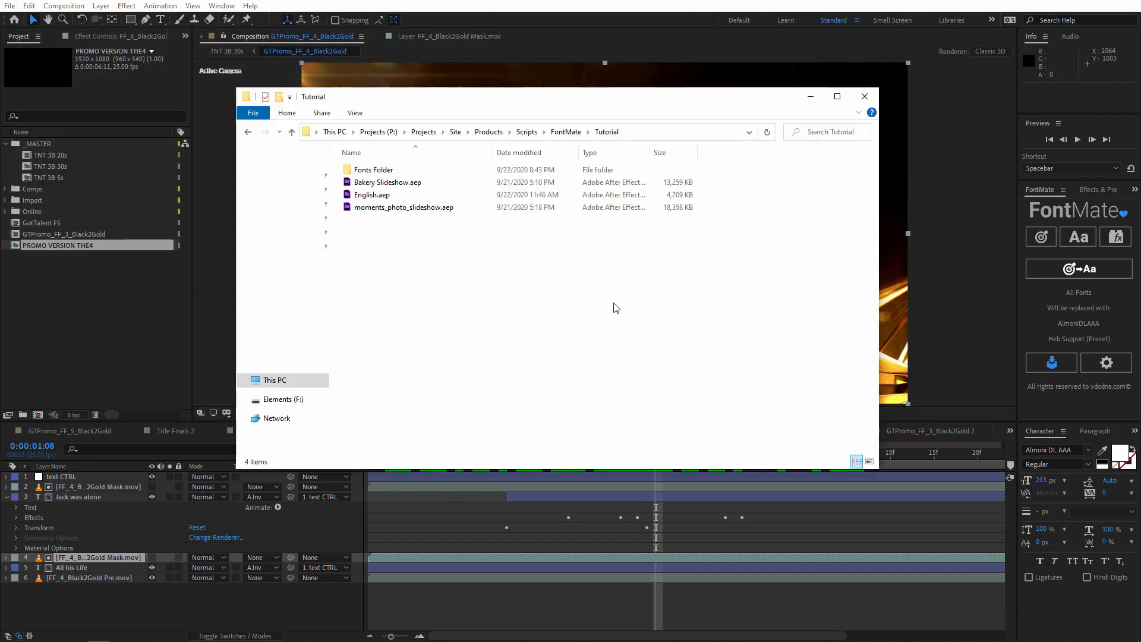
{"action": "double_click", "coordinate": [466, 169]}
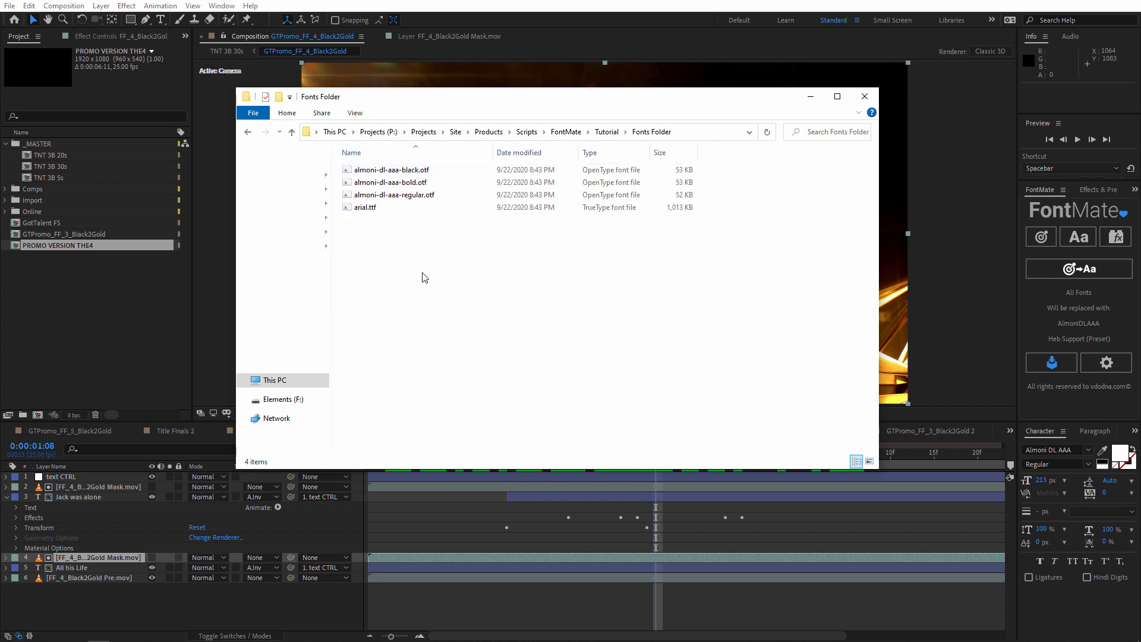
{"action": "left_click_drag", "start_coordinate": [425, 277], "coordinate": [371, 165]}
{"action": "left_click", "coordinate": [473, 304]}
{"action": "left_click", "coordinate": [1090, 192]}
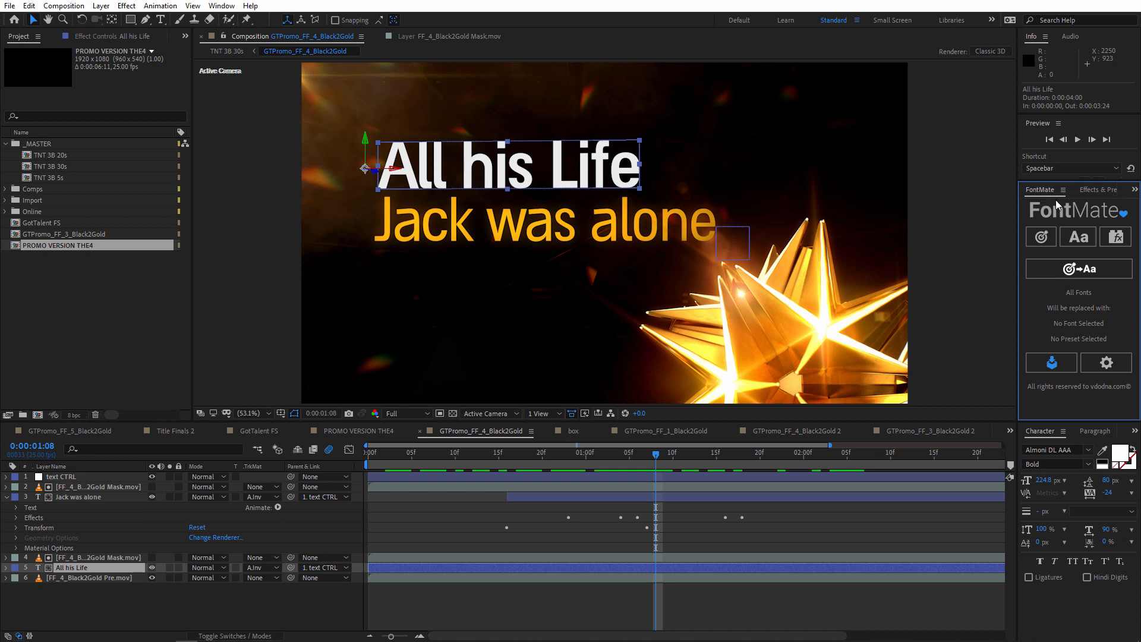
{"action": "left_click", "coordinate": [990, 349]}
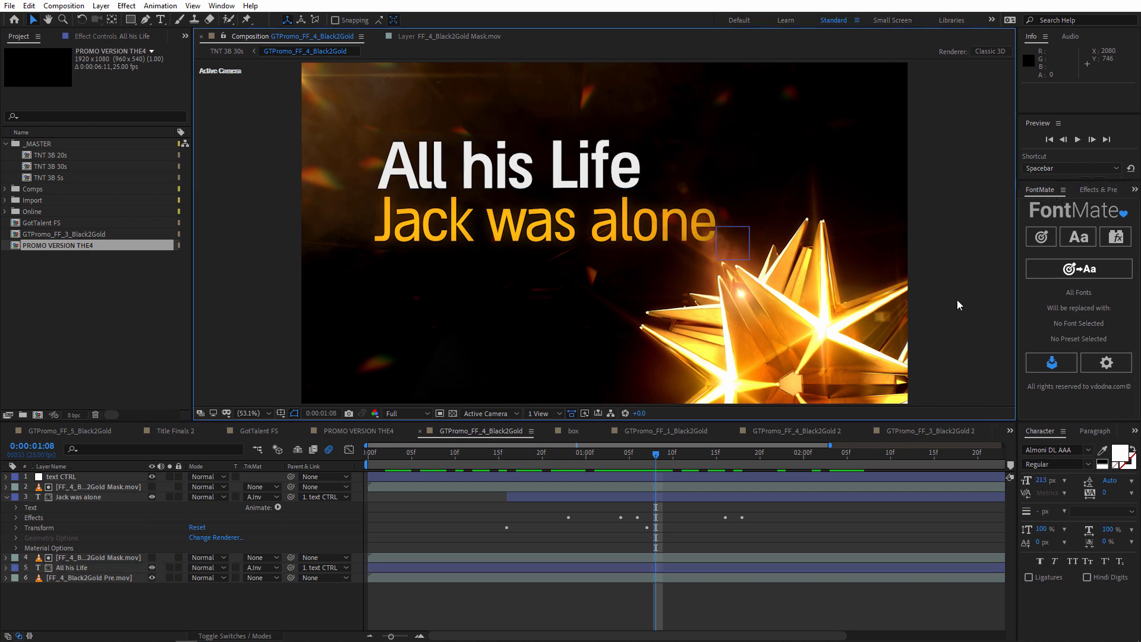